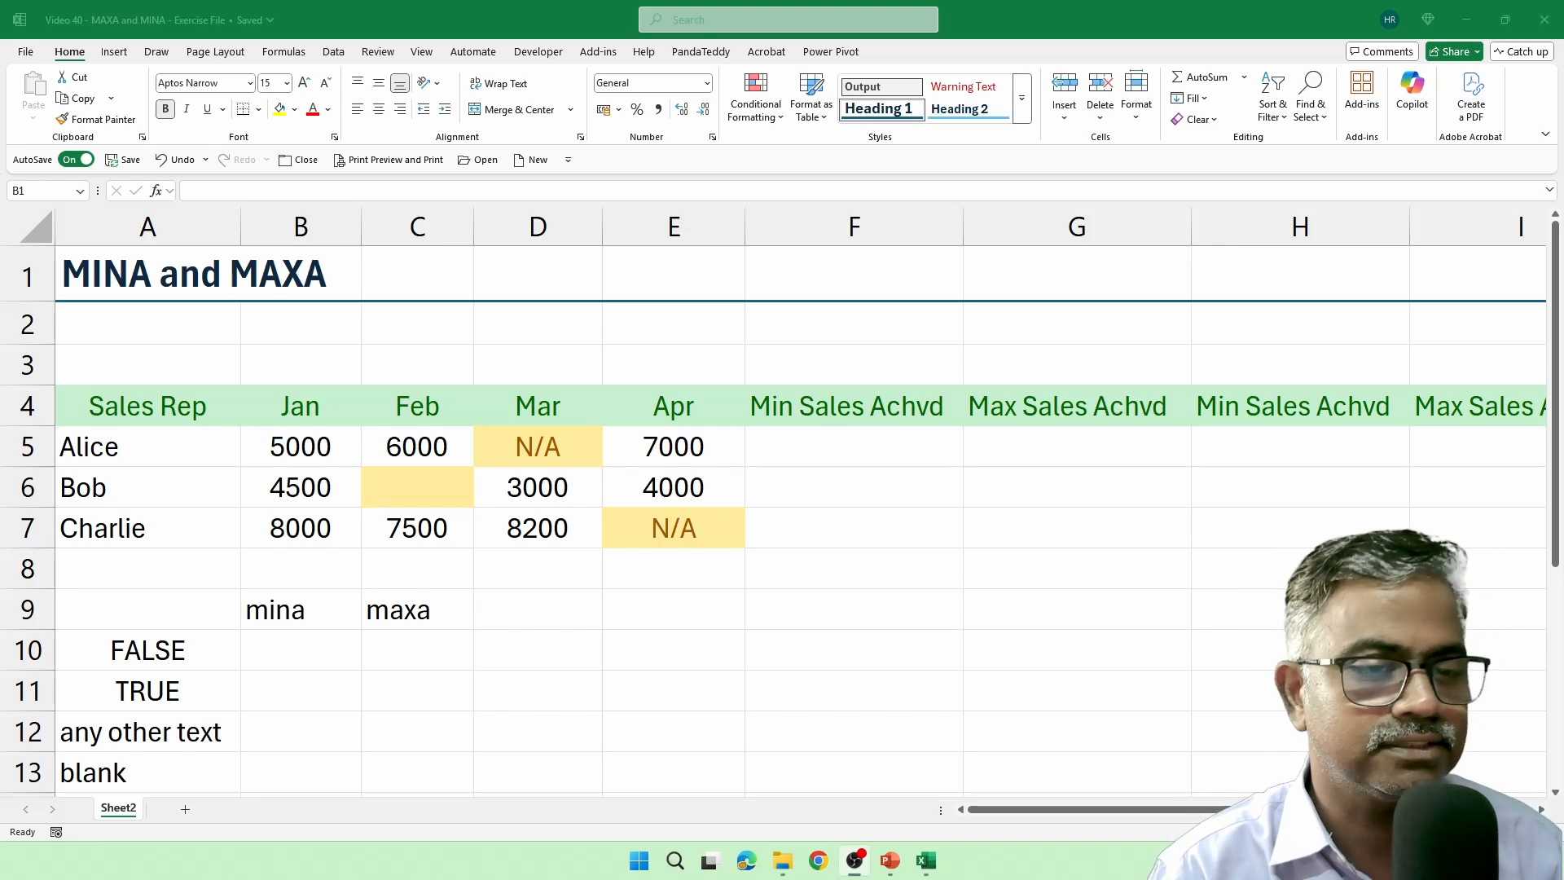
Calculate each sales rep's minimum by entering =MIN(B5:E5) in F5 and filling it down to F7.
click(848, 454)
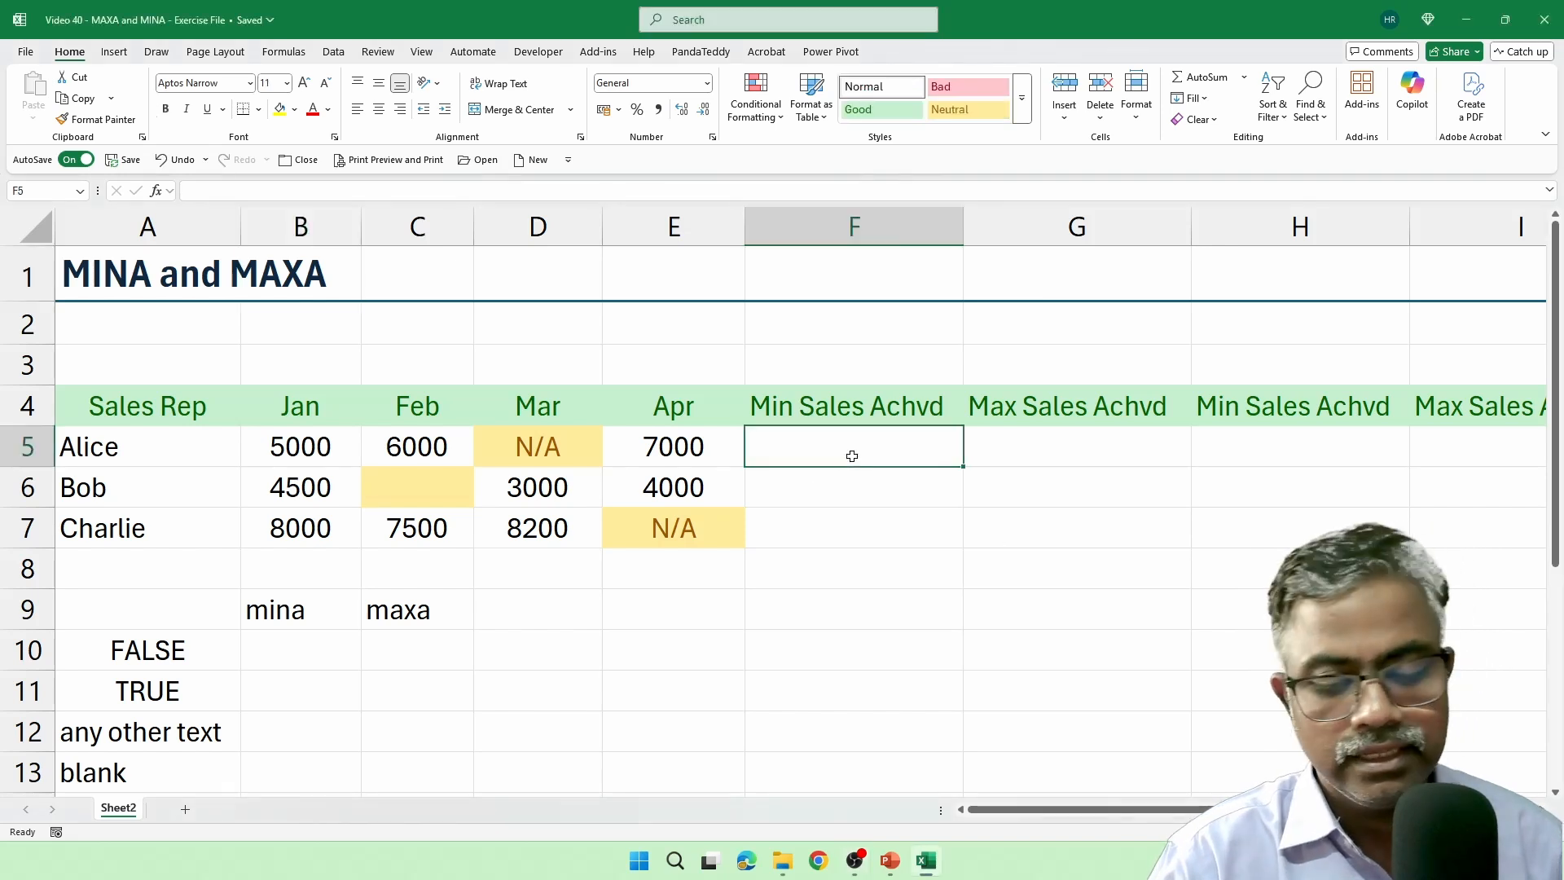
text(=min)
key(Tab)
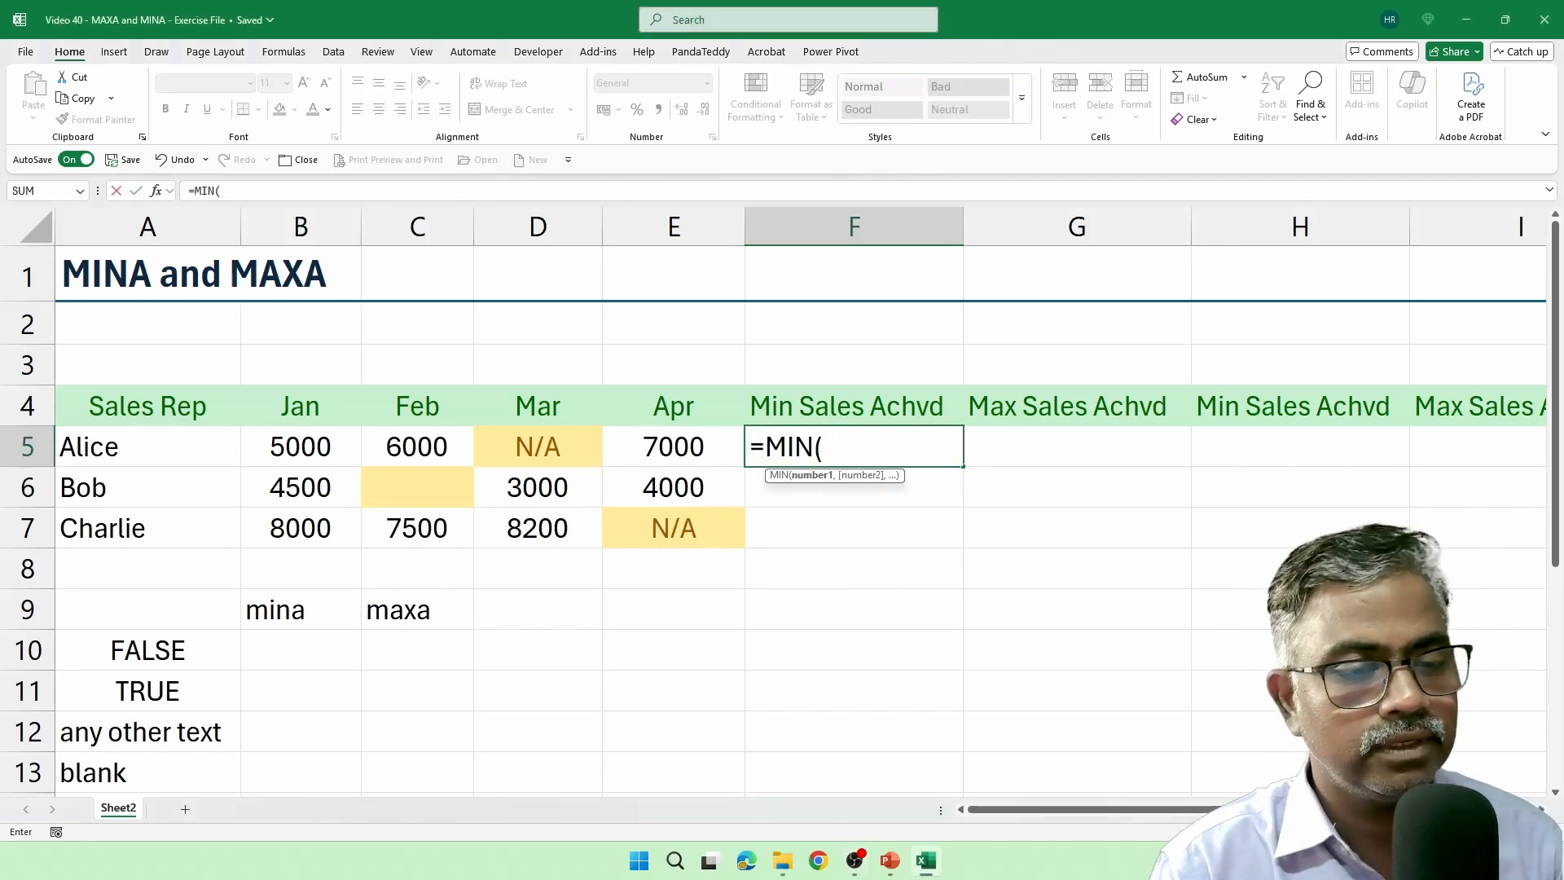
drag(349, 461, 628, 441)
text())
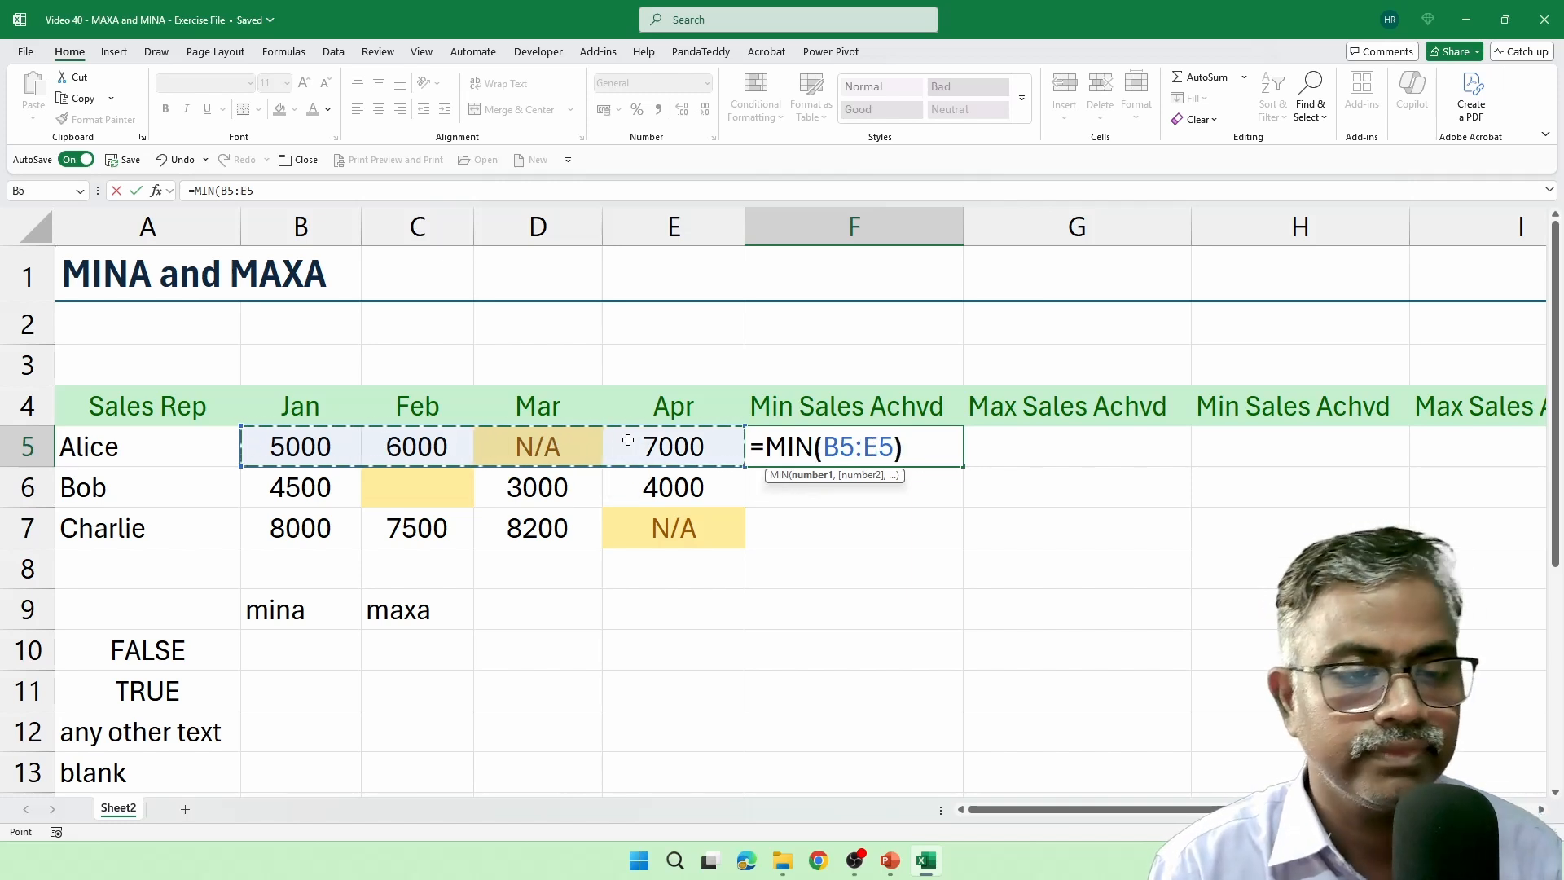
key(Return)
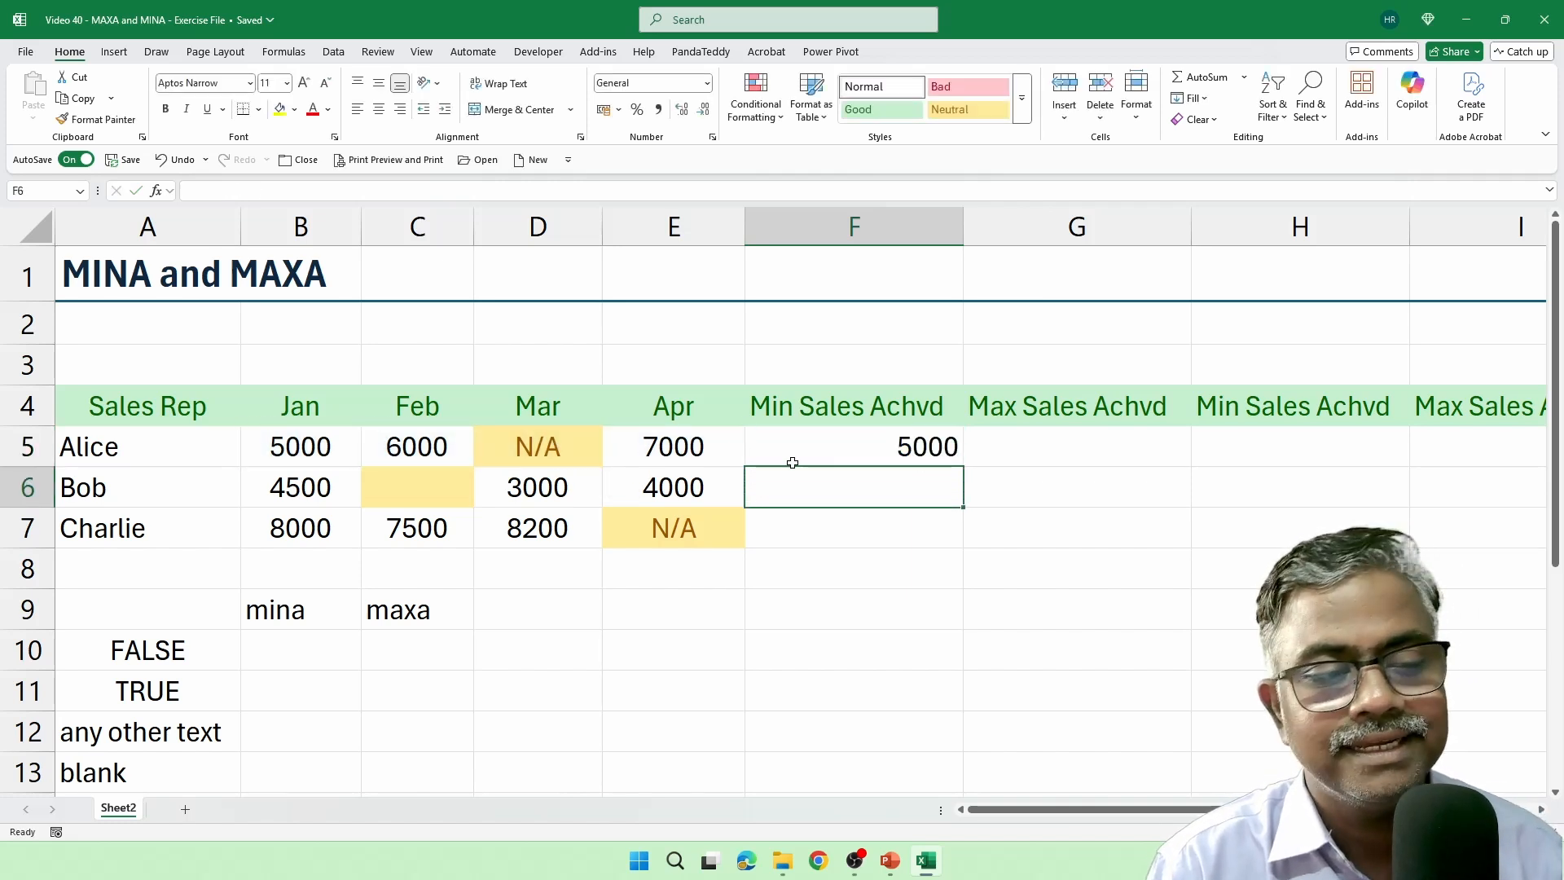
click(894, 446)
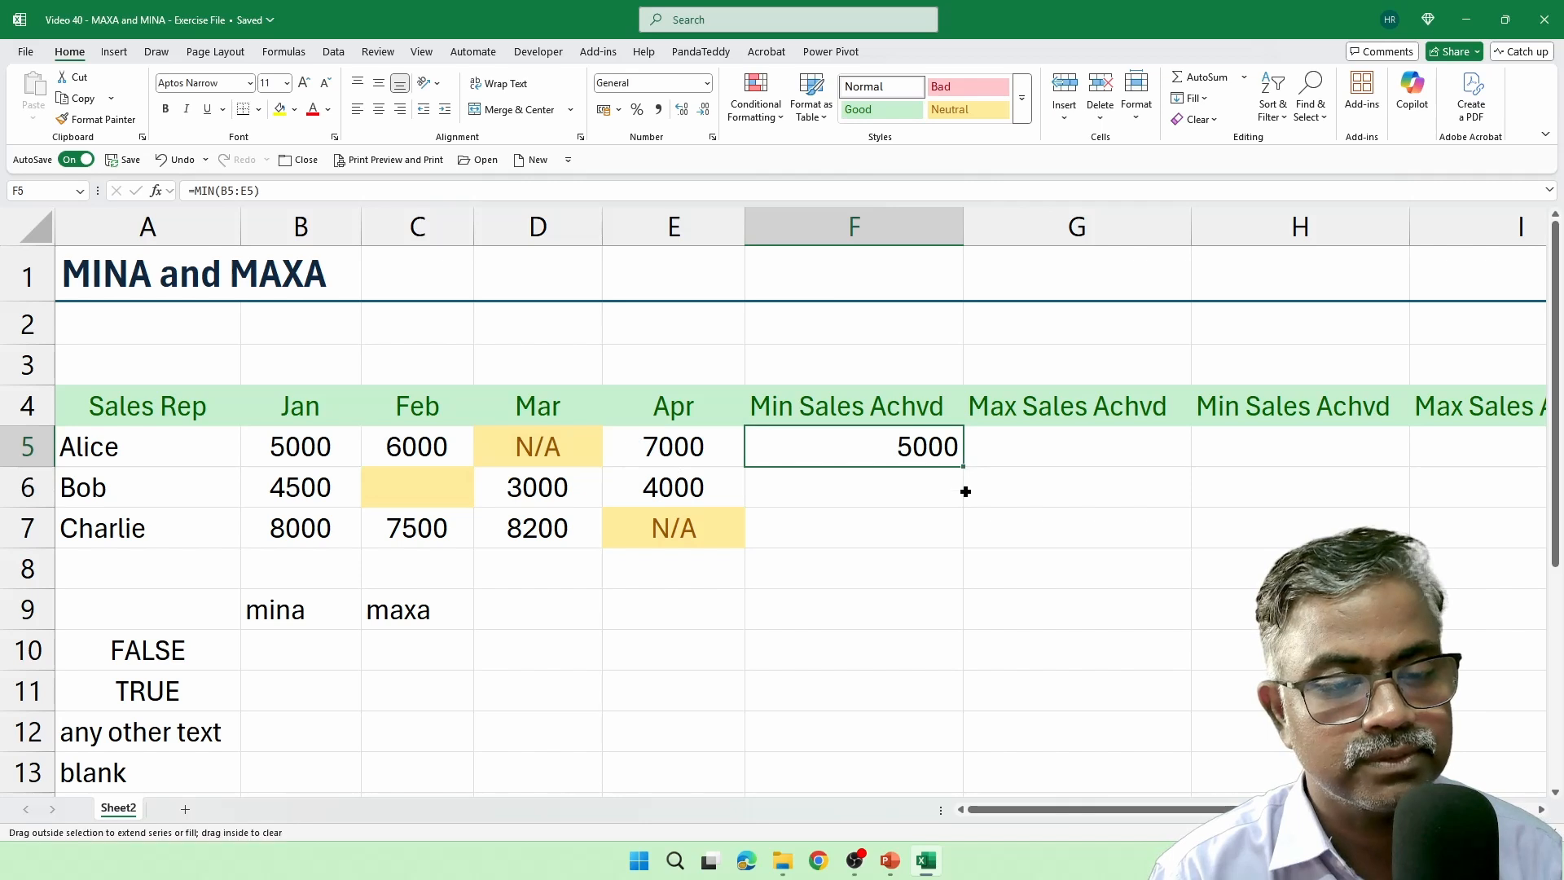
drag(966, 492, 960, 551)
Calculate each sales rep's maximum by entering =MAX(B5:E5) in G5 and filling it down to G7.
click(1009, 454)
text(=)
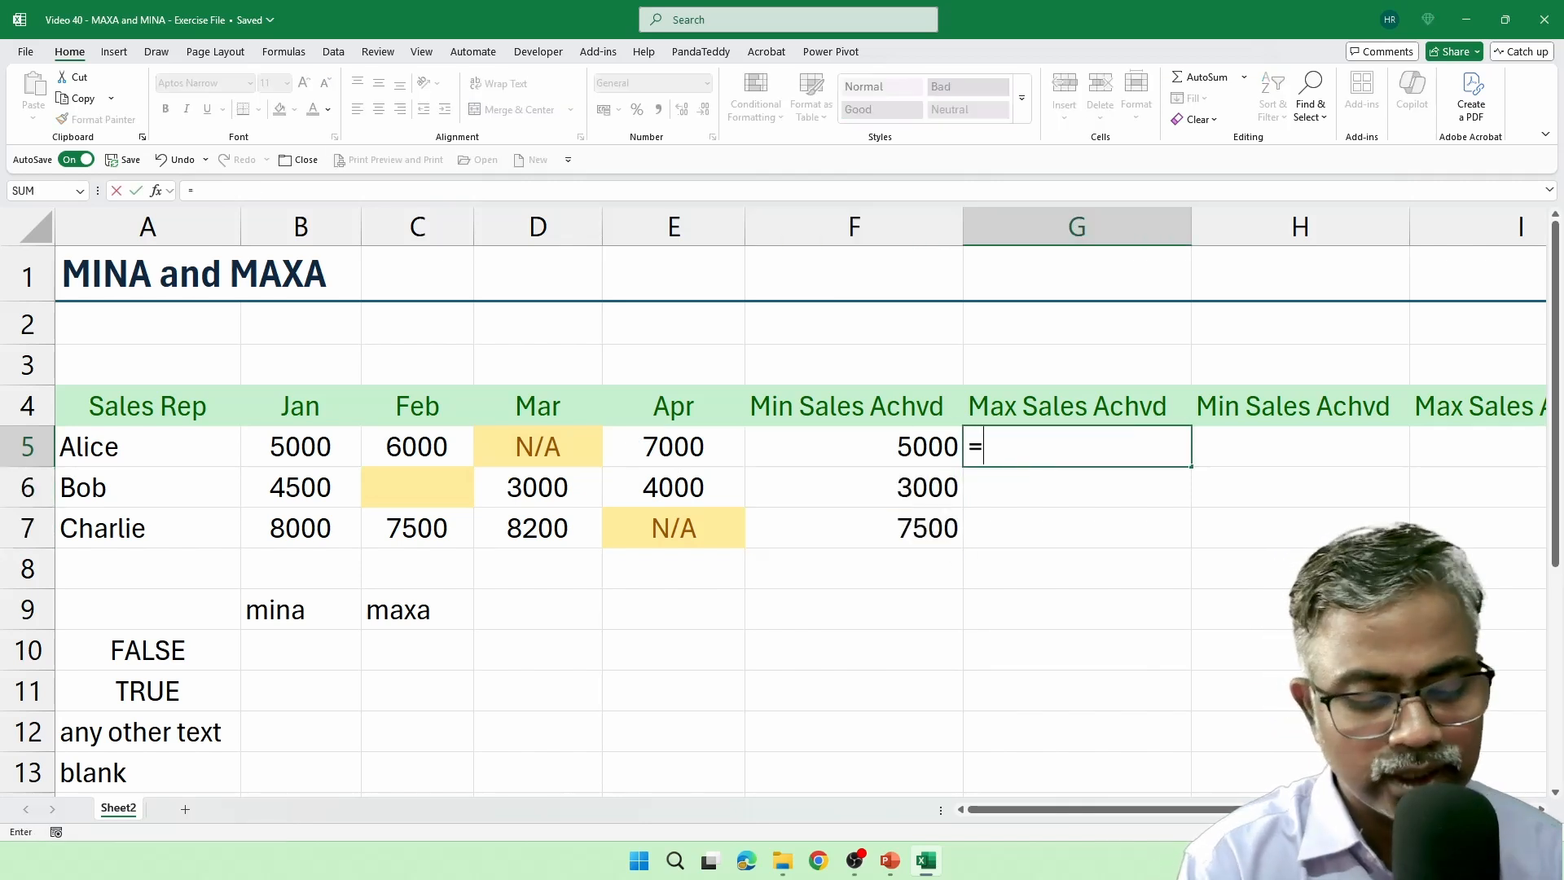
text(max)
key(Tab)
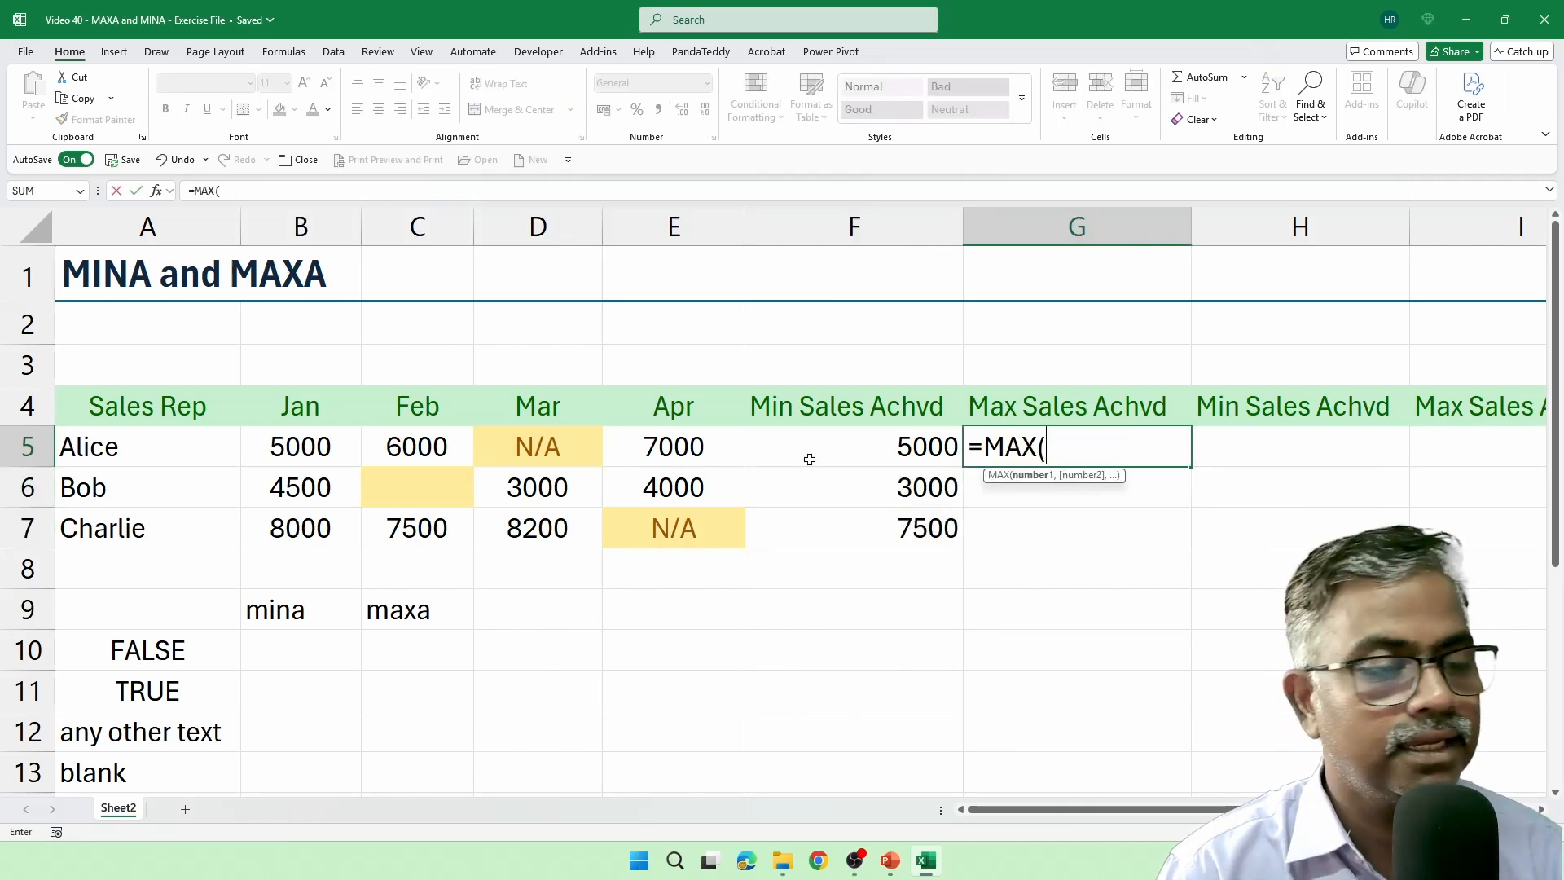
drag(328, 452, 658, 466)
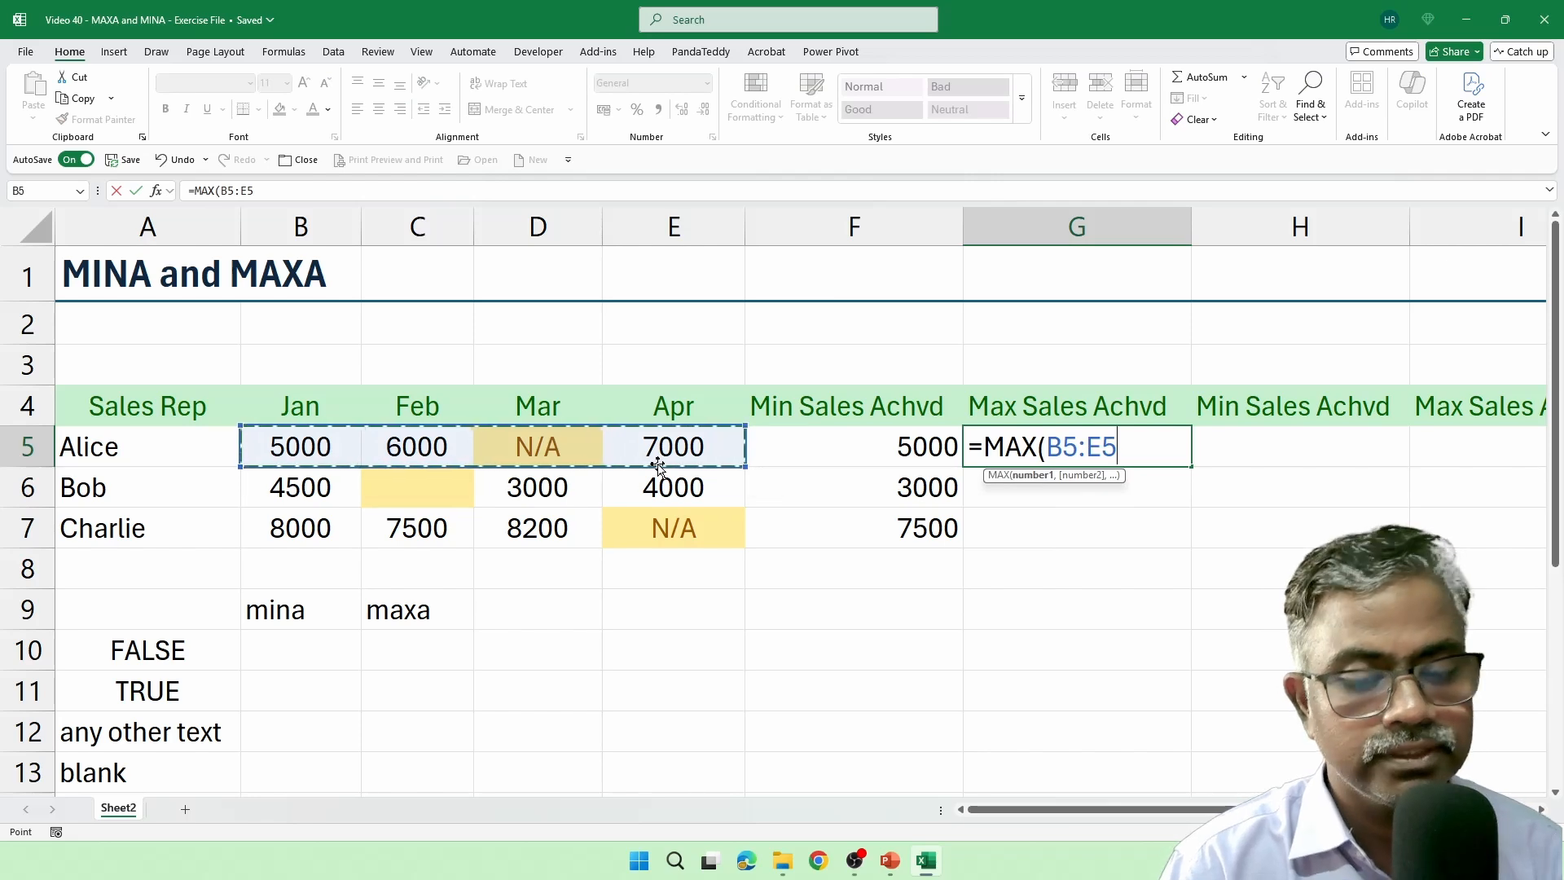
text())
key(Return)
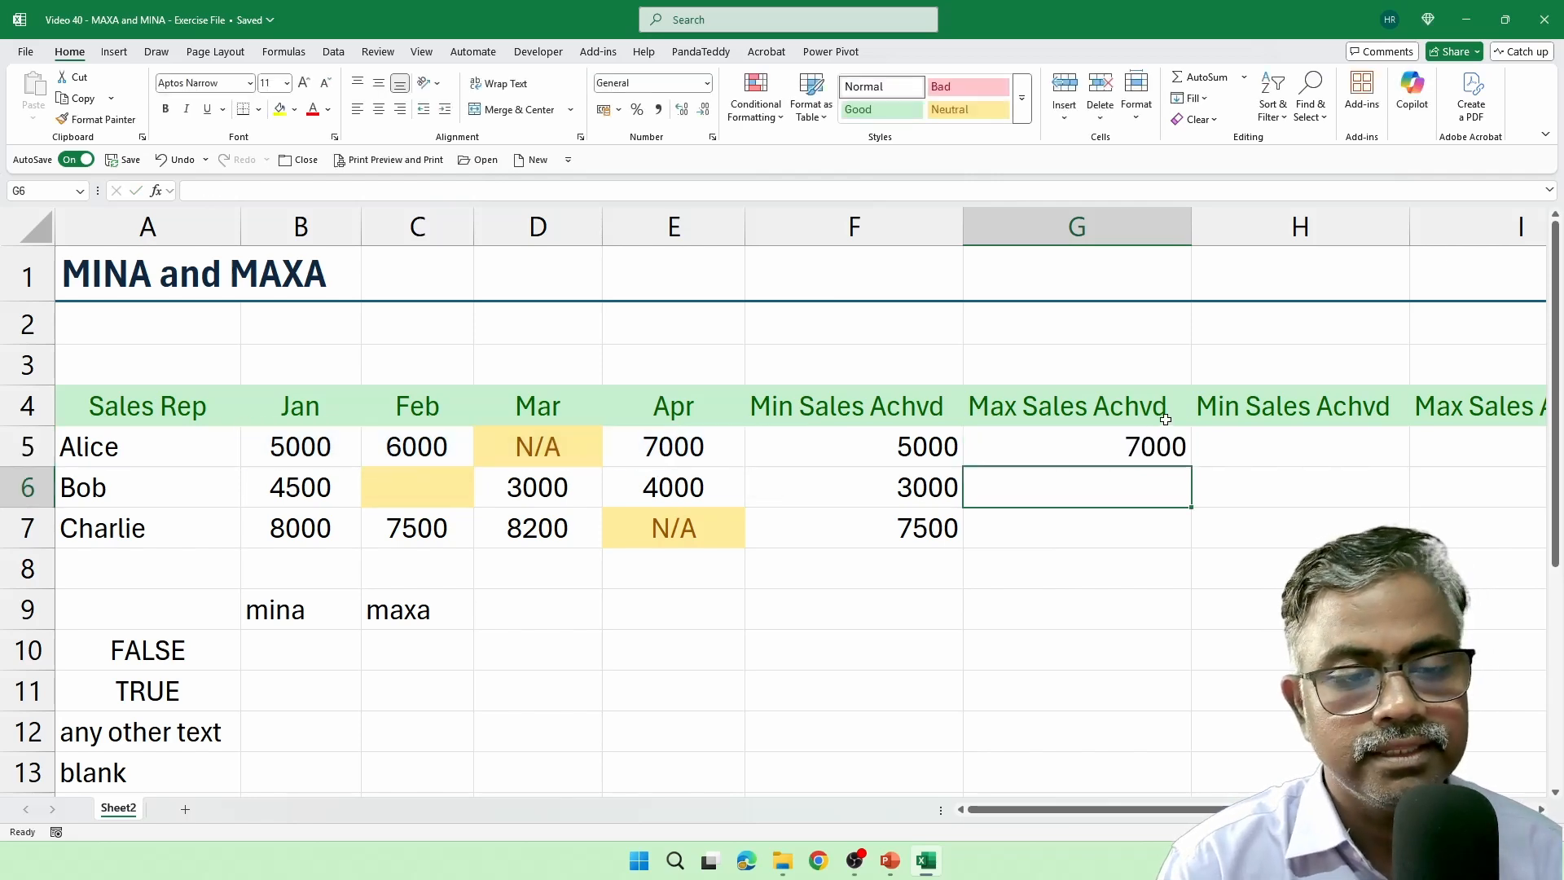
click(1137, 451)
drag(1191, 470, 1189, 544)
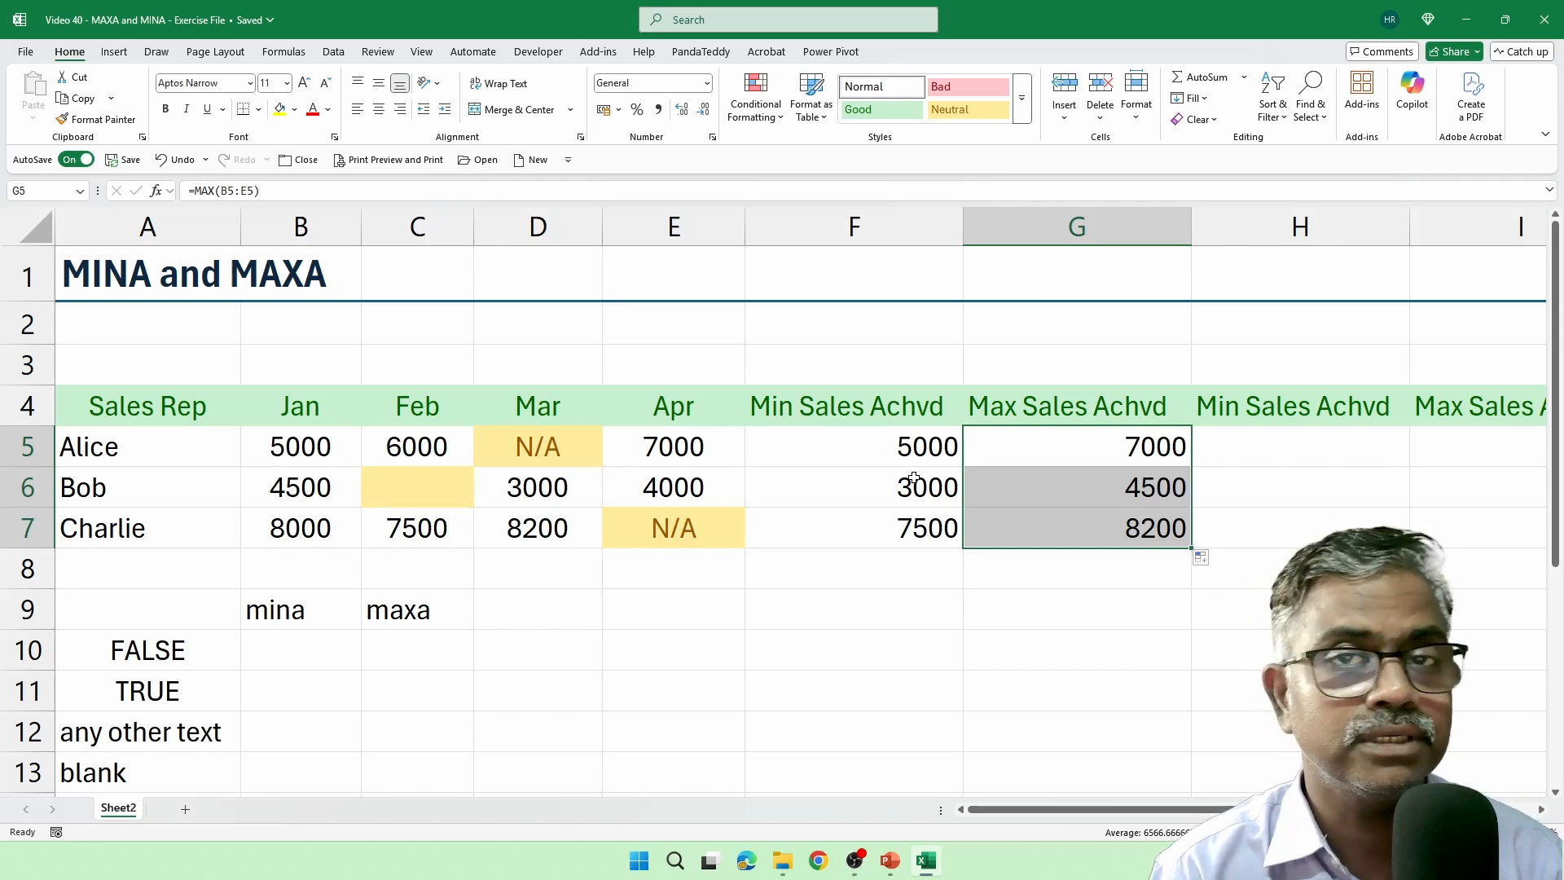
Examine the blank and N/A sales cells against the minimums in F5:F7, and read the MIN function's description without changing F5.
click(432, 471)
click(538, 447)
click(684, 526)
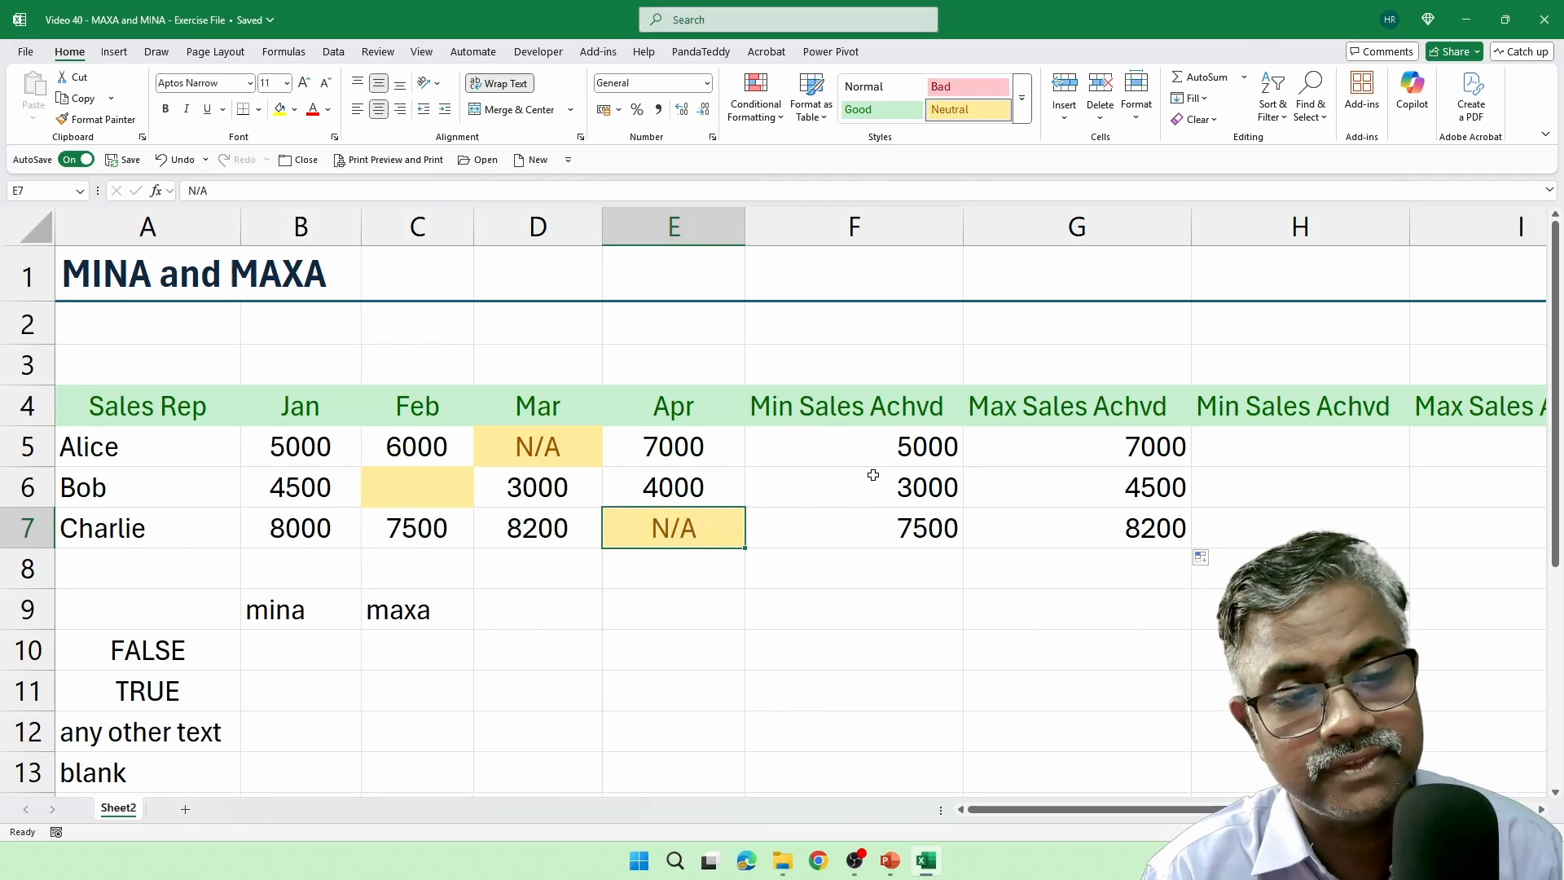
drag(895, 455, 904, 515)
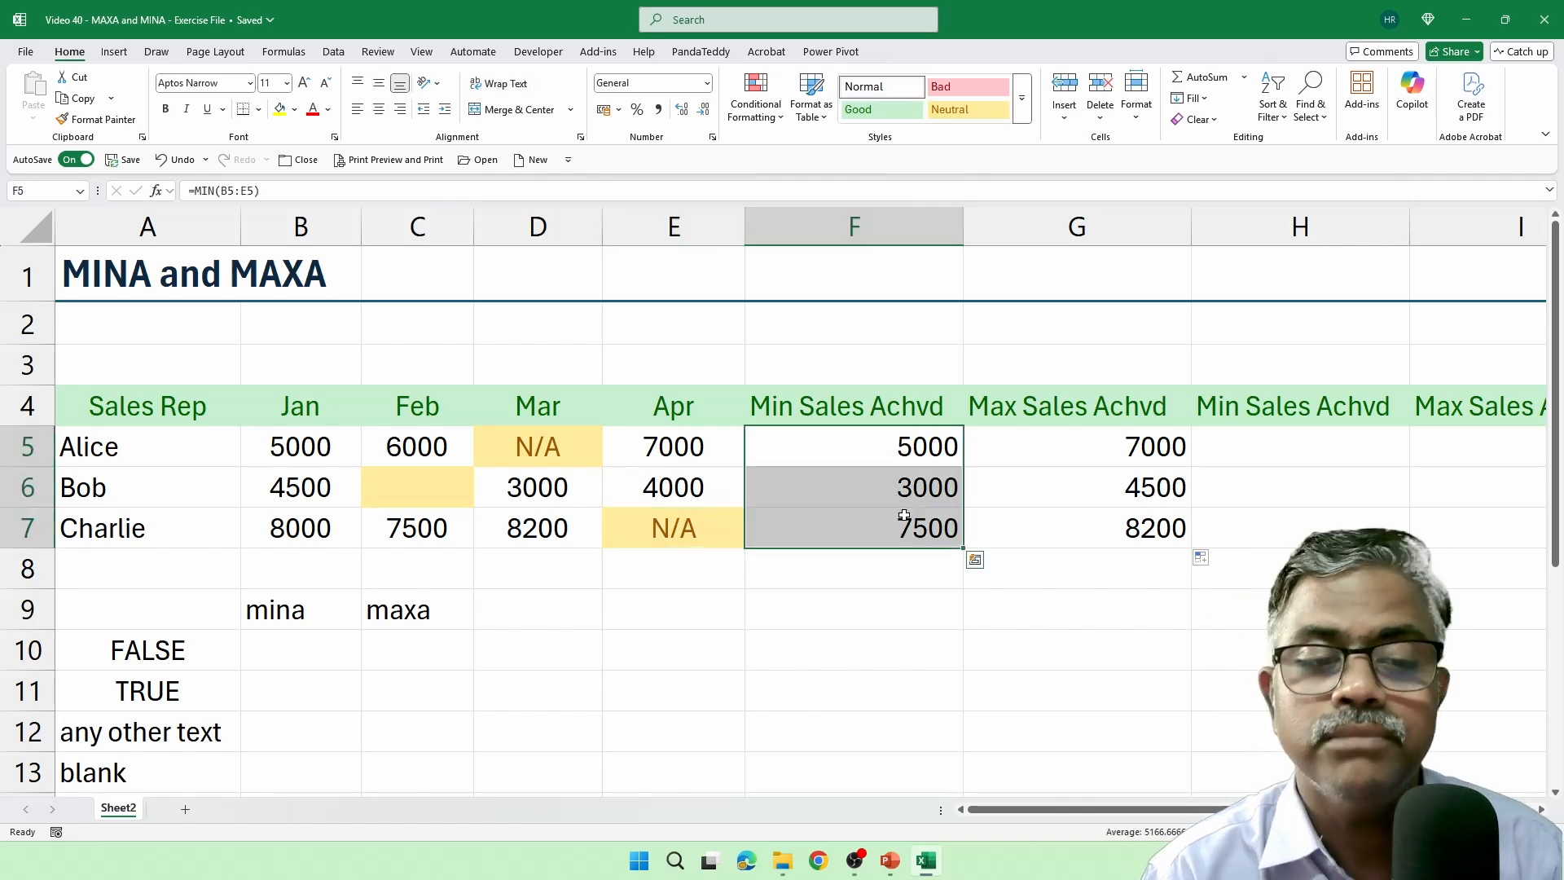
double_click(905, 457)
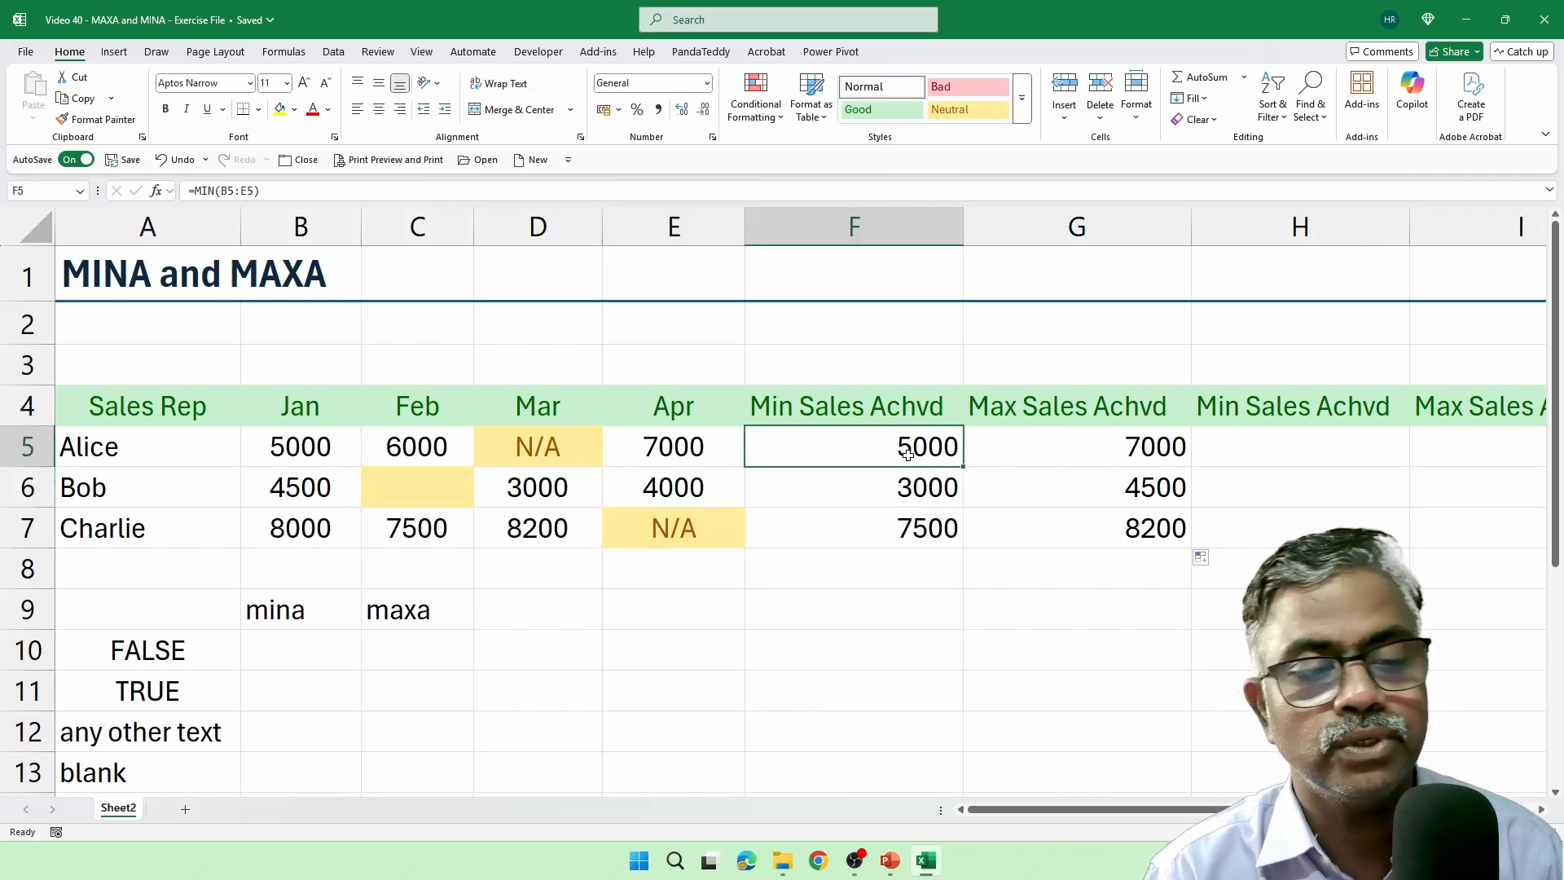
key(BackSpace)
key(BackSpace)
key(BackSpace)
key(BackSpace)
key(BackSpace)
key(BackSpace)
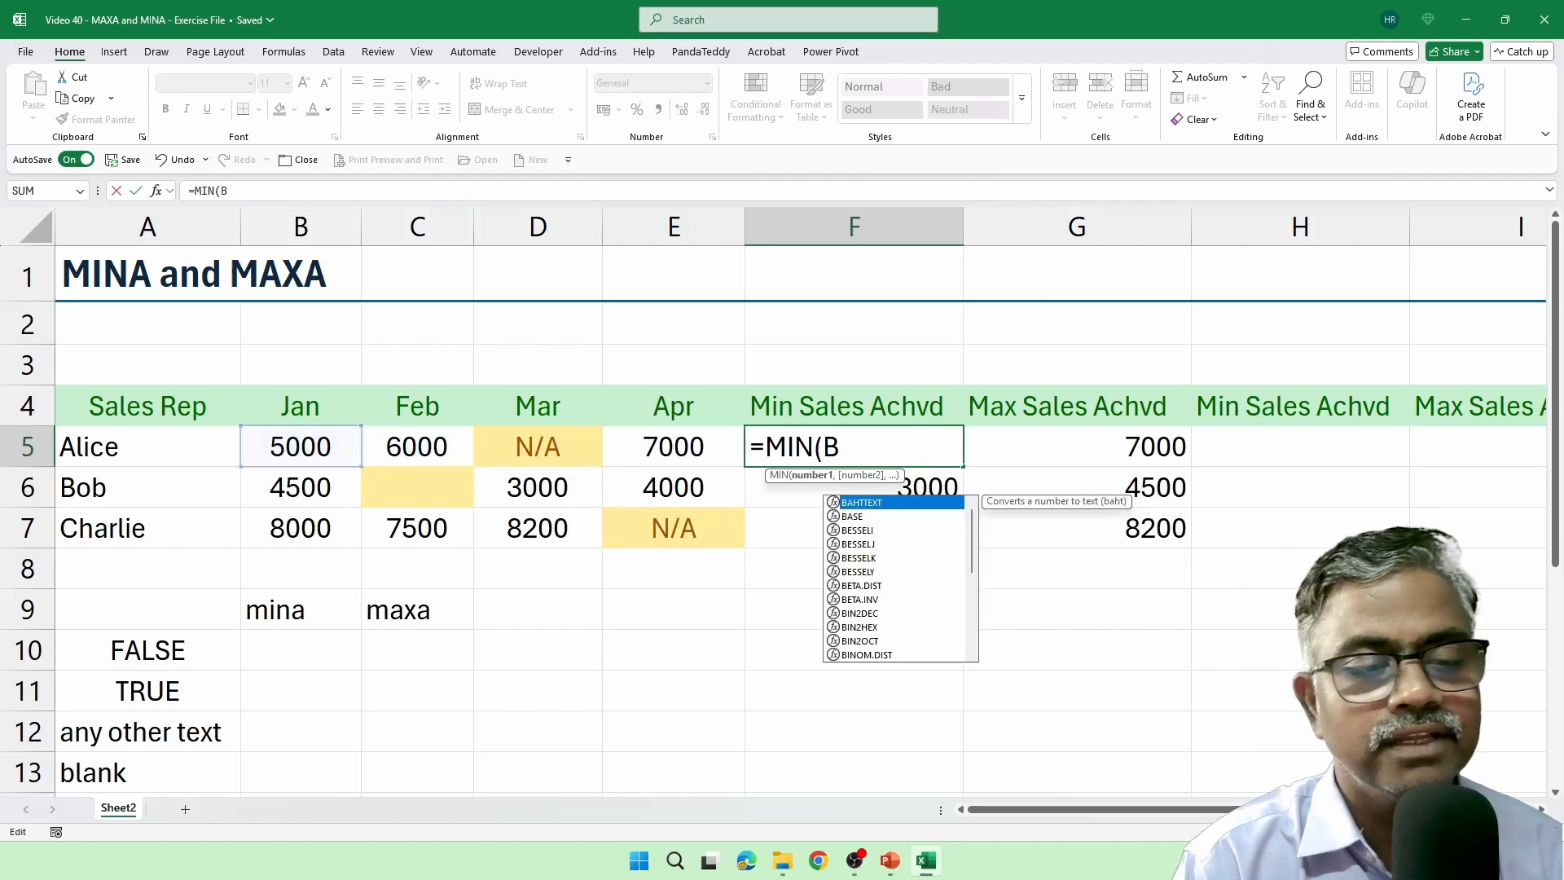
key(BackSpace)
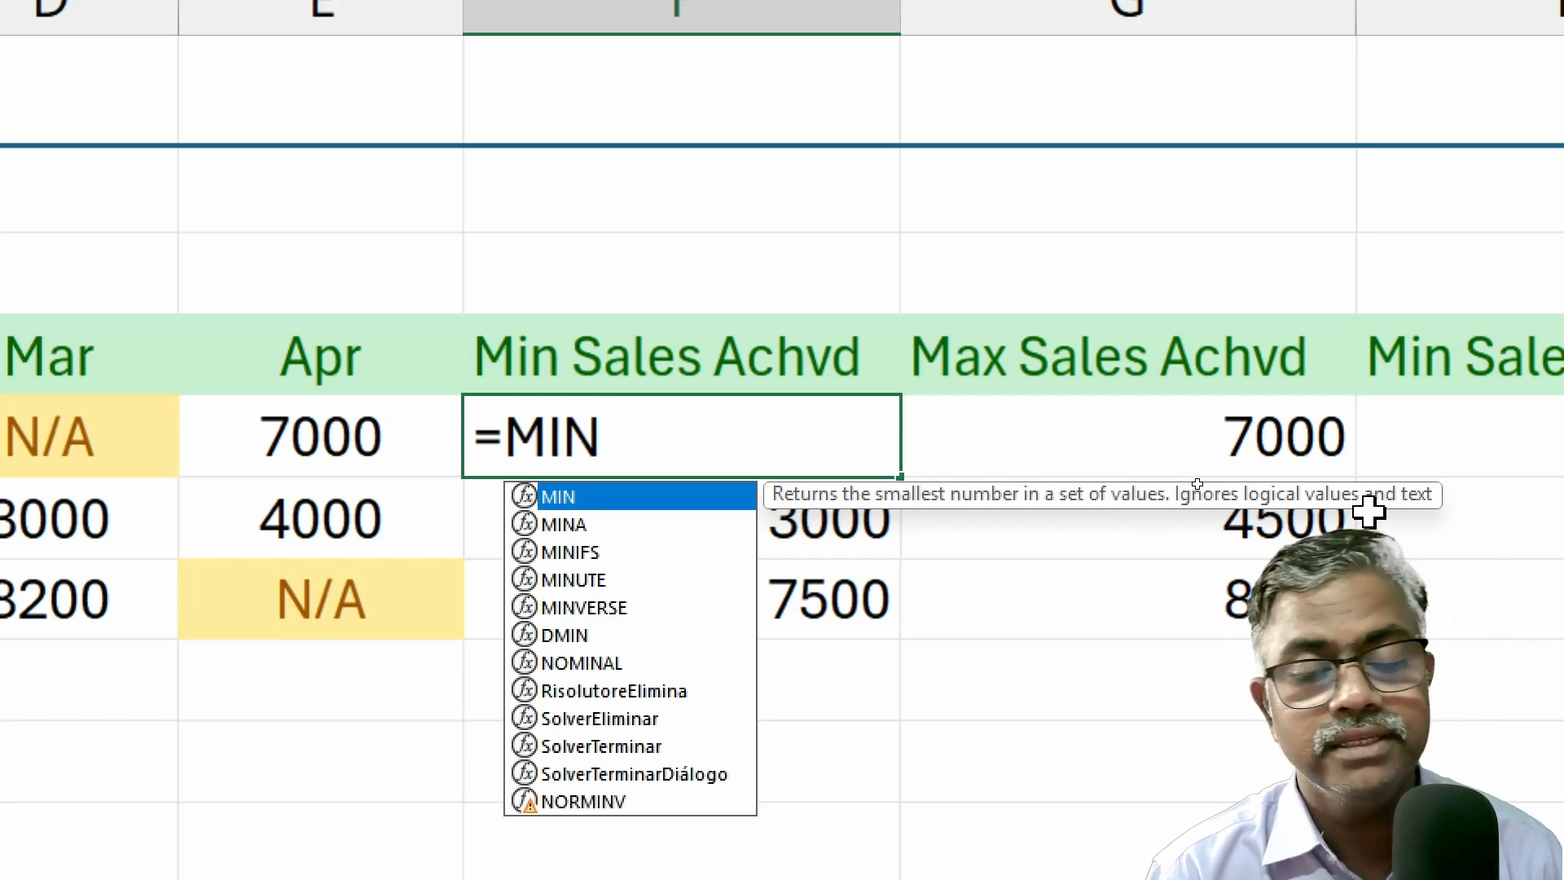
key(Escape)
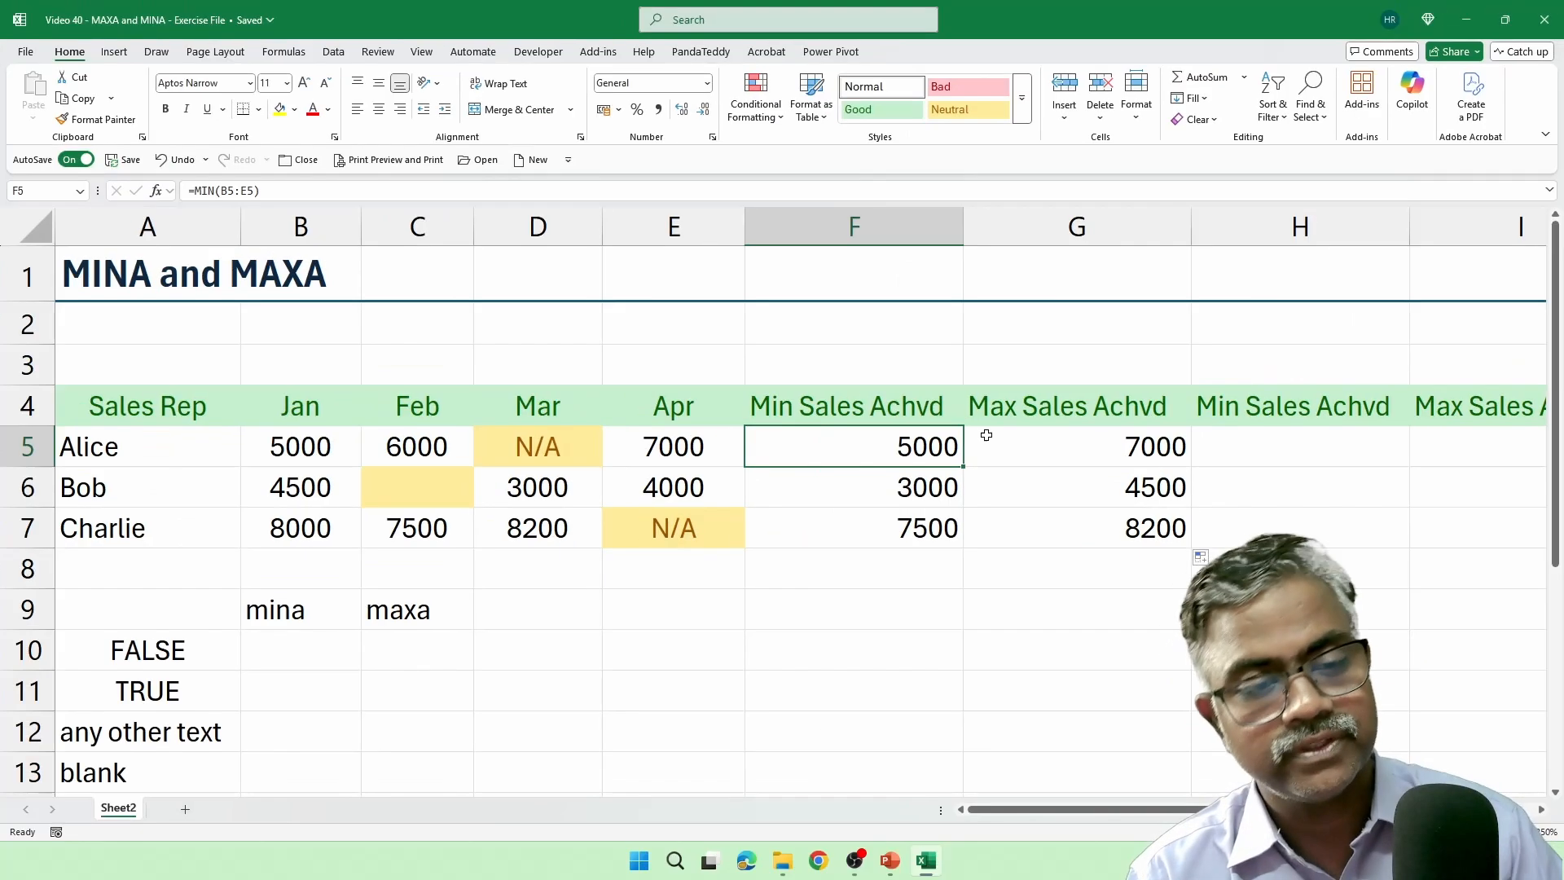
Move the MIN and MAX formulas from F5:G7 to the second pair of result columns, starting at H5.
key(shift+Down)
key(shift+Down)
key(shift+Right)
key(ctrl+c)
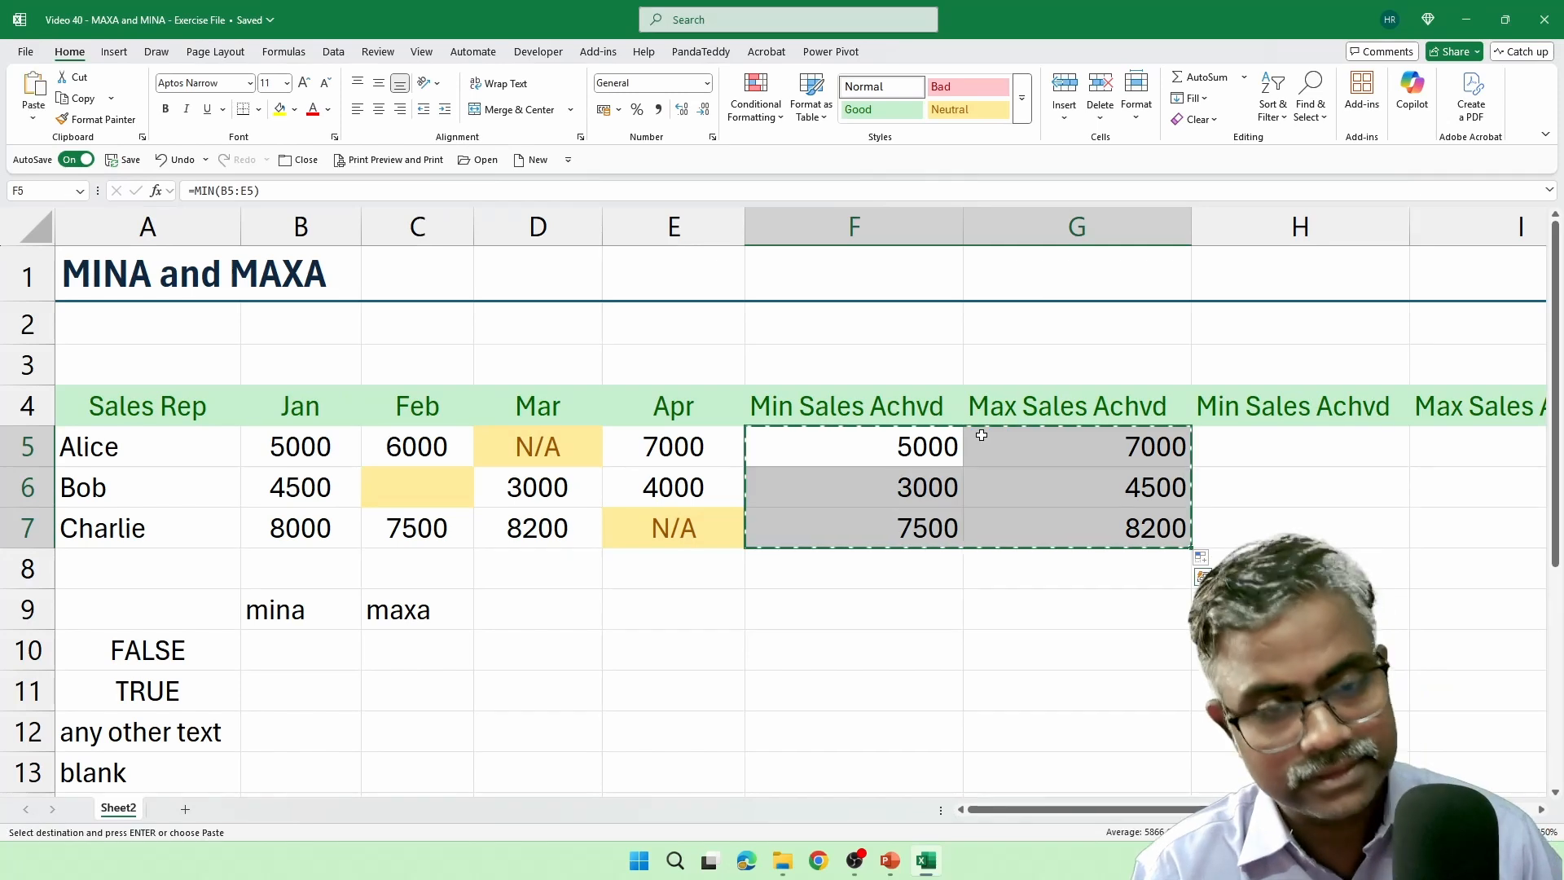
key(Right)
key(Right)
key(ctrl+v)
Enter the formula =MINA(B5:E5) in cell F5 under the first Min Sales Achvd heading.
key(Left)
key(Left)
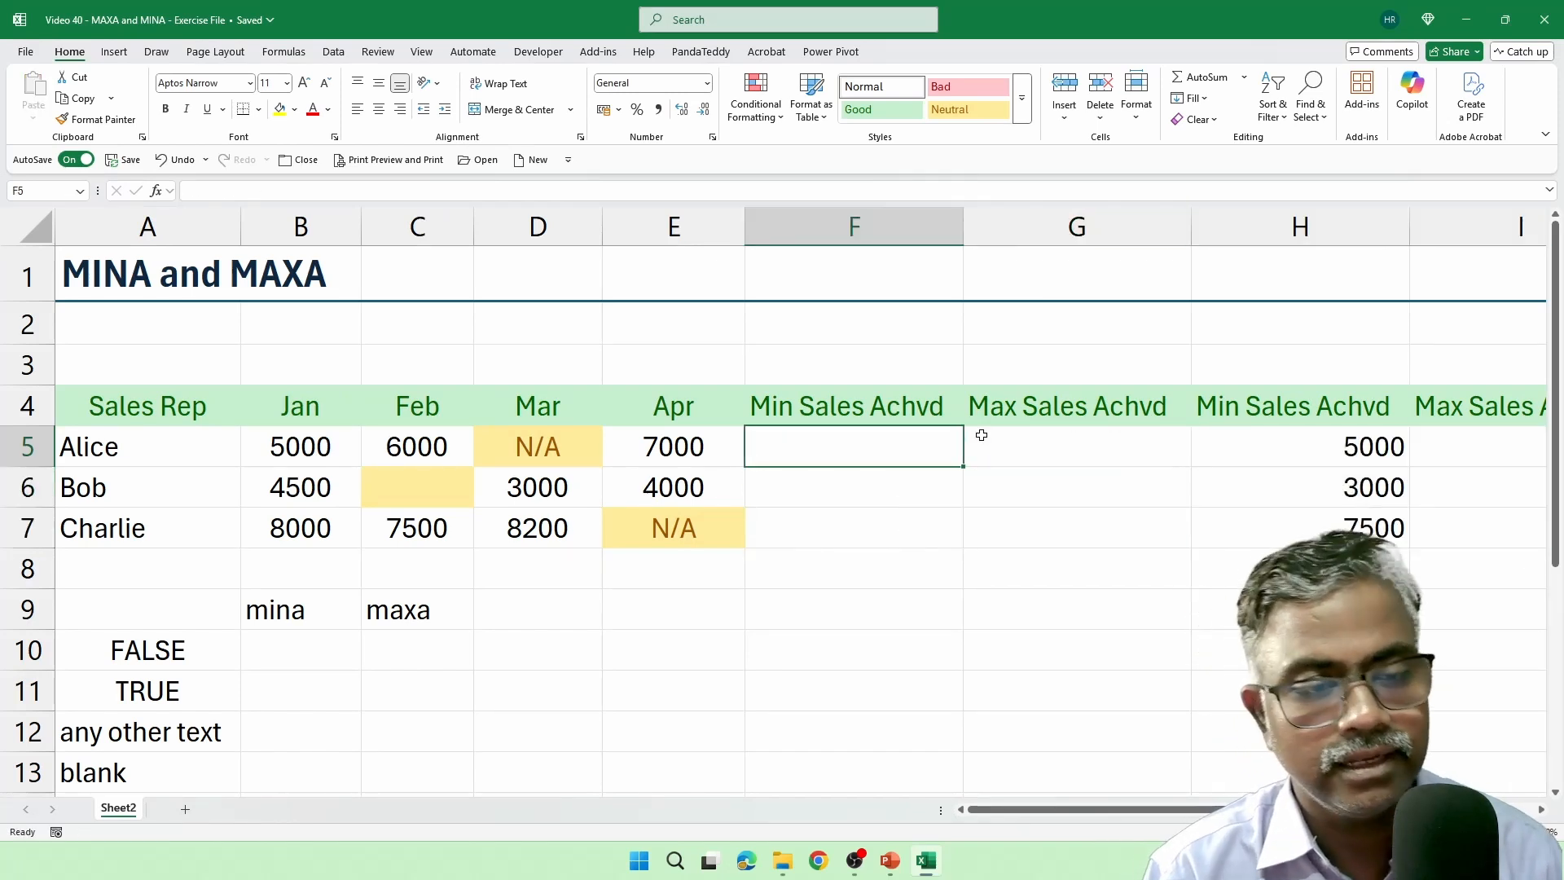
key(F2)
text(=mina)
key(Tab)
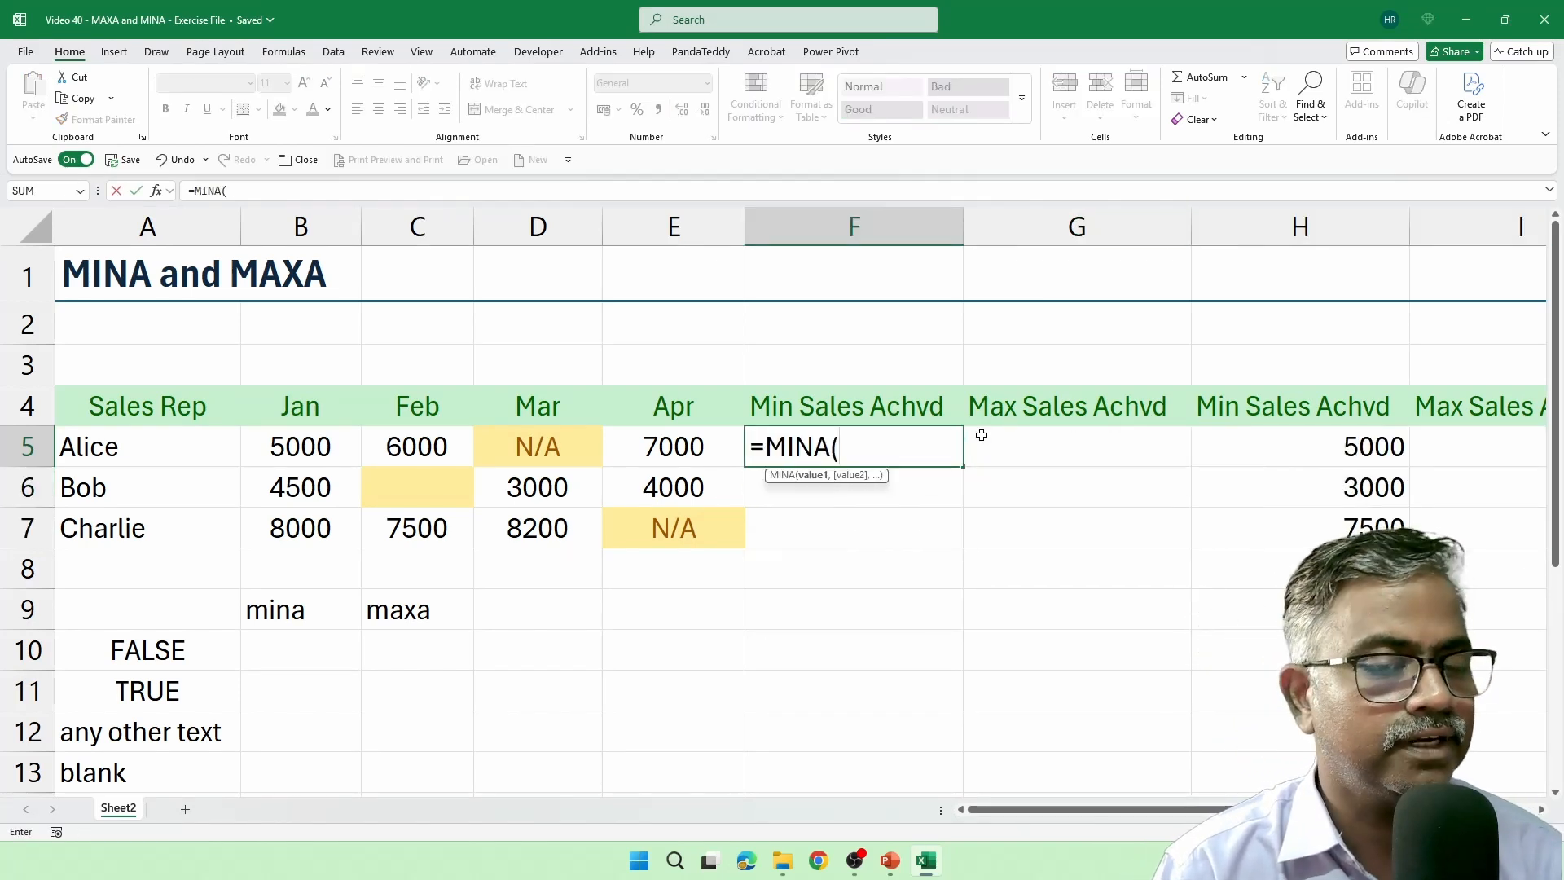
drag(319, 448, 665, 456)
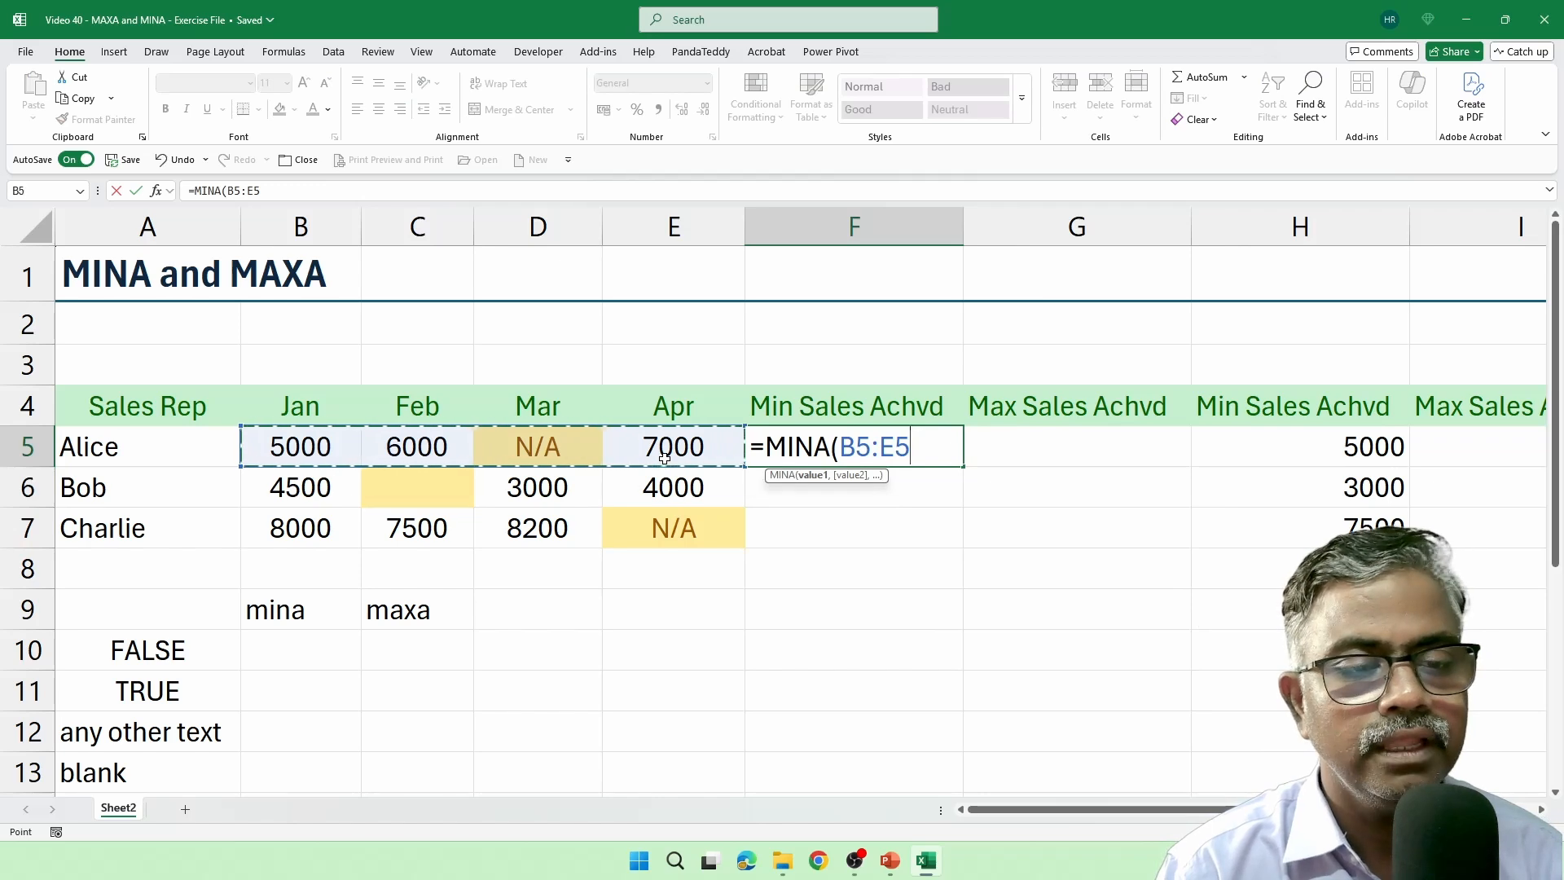
text())
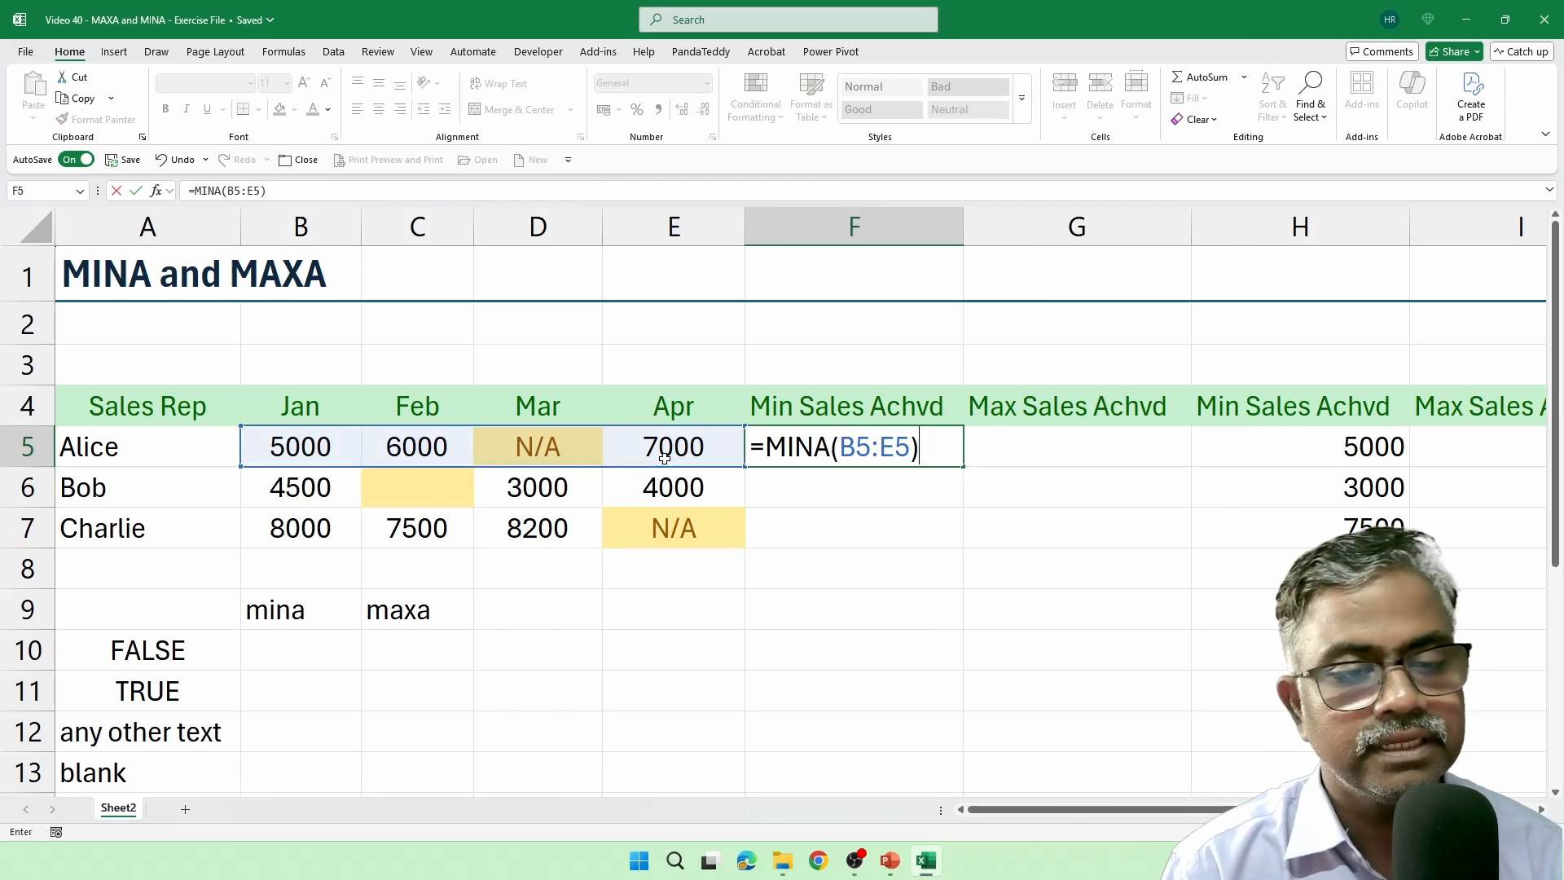
key(Return)
Enter the formula =MAXA(B5:E5) in cell G5 under the first Max Sales Achvd heading.
key(Up)
key(Right)
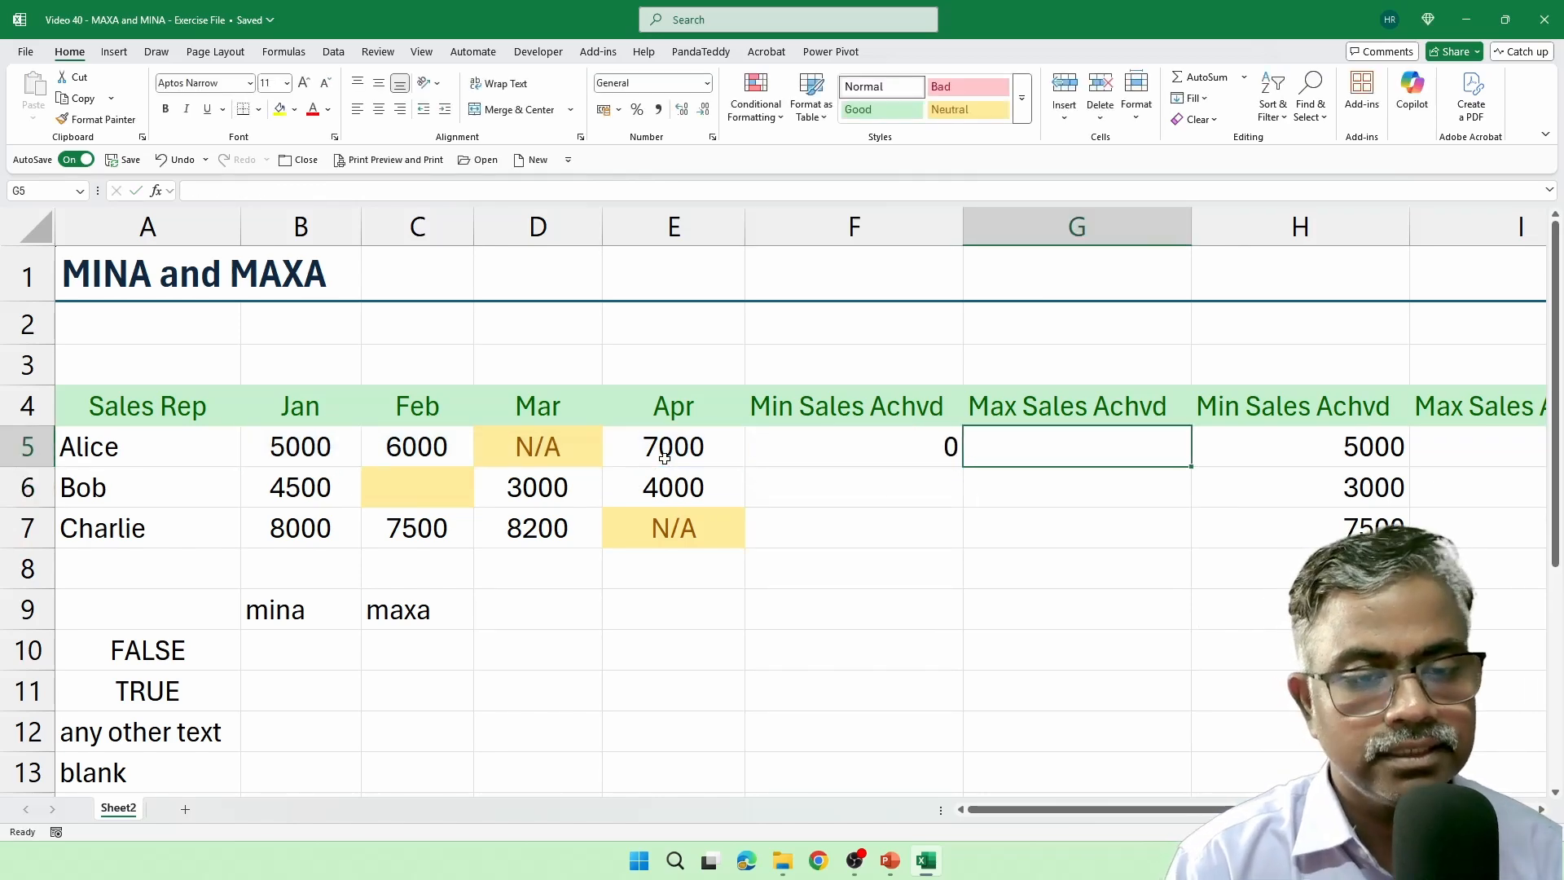
text(=mk)
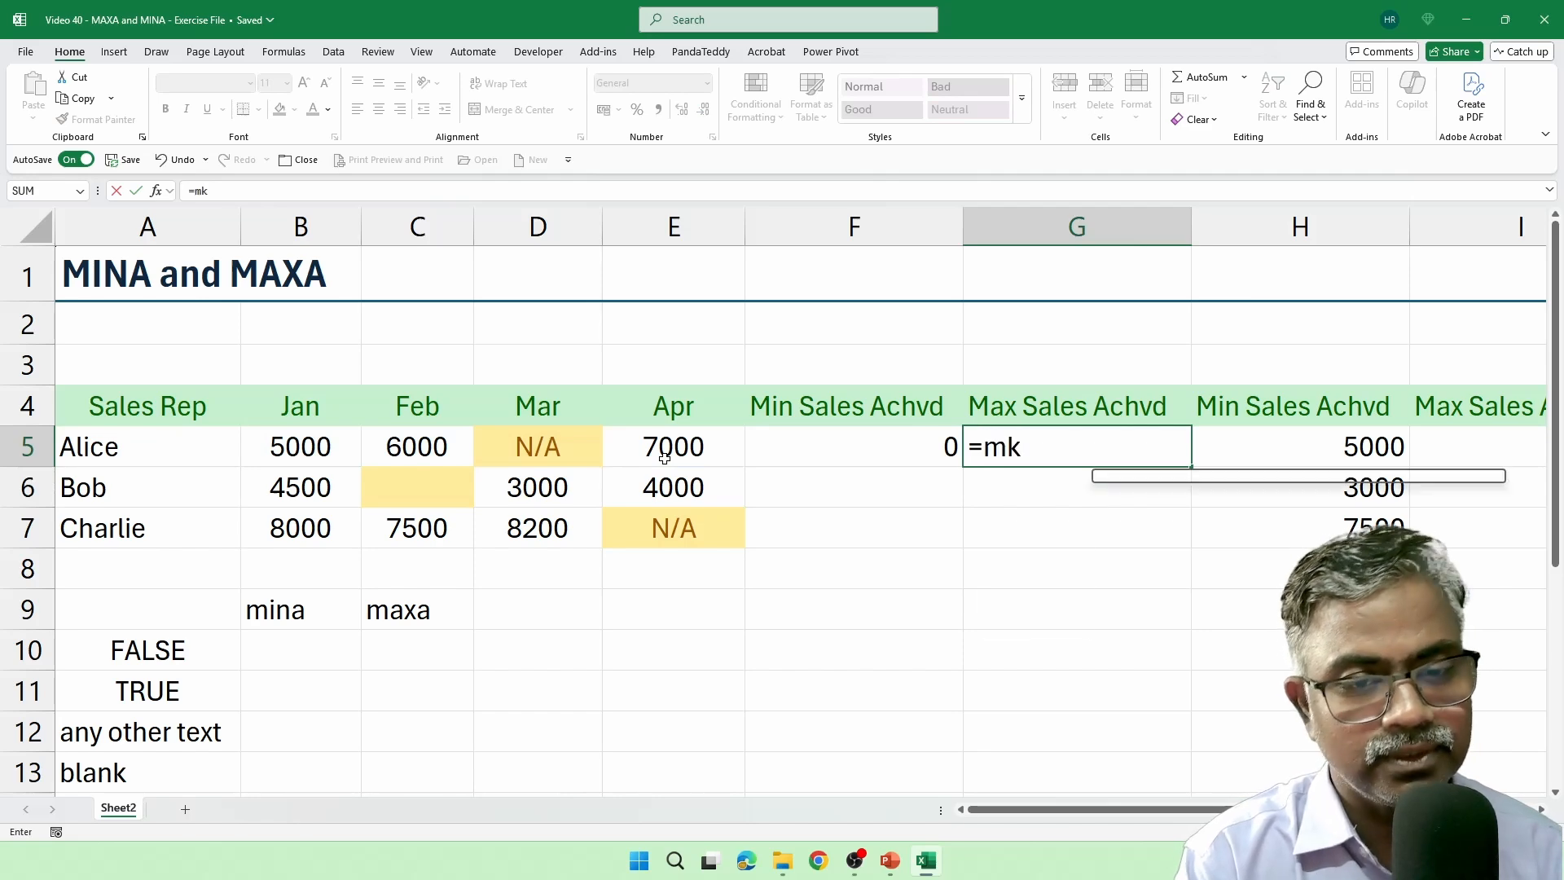
key(BackSpace)
text(axa()
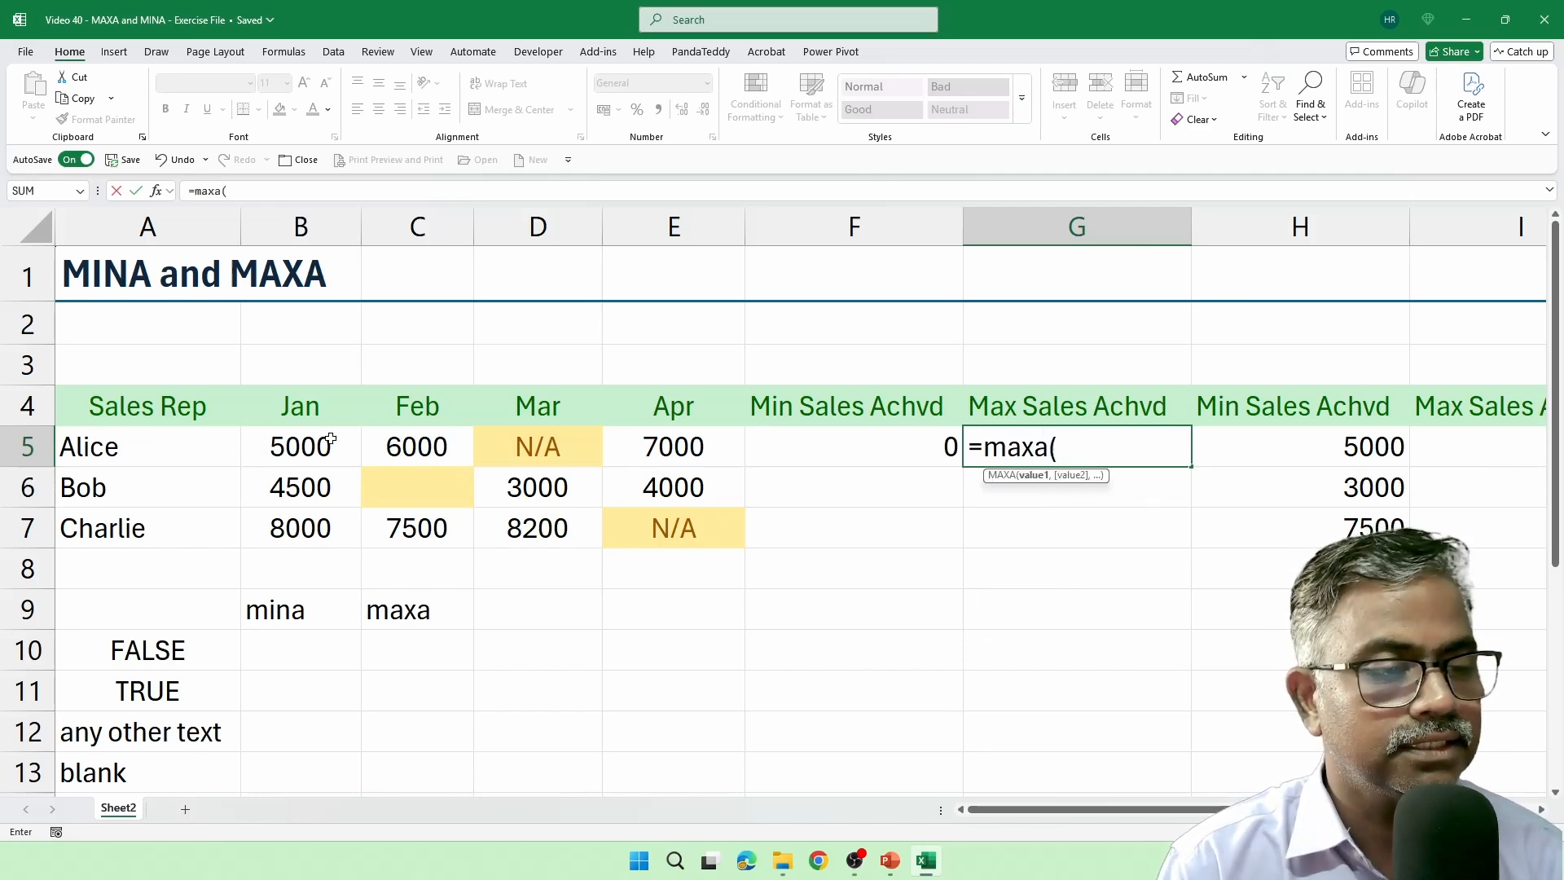
drag(333, 430, 634, 444)
text())
key(Return)
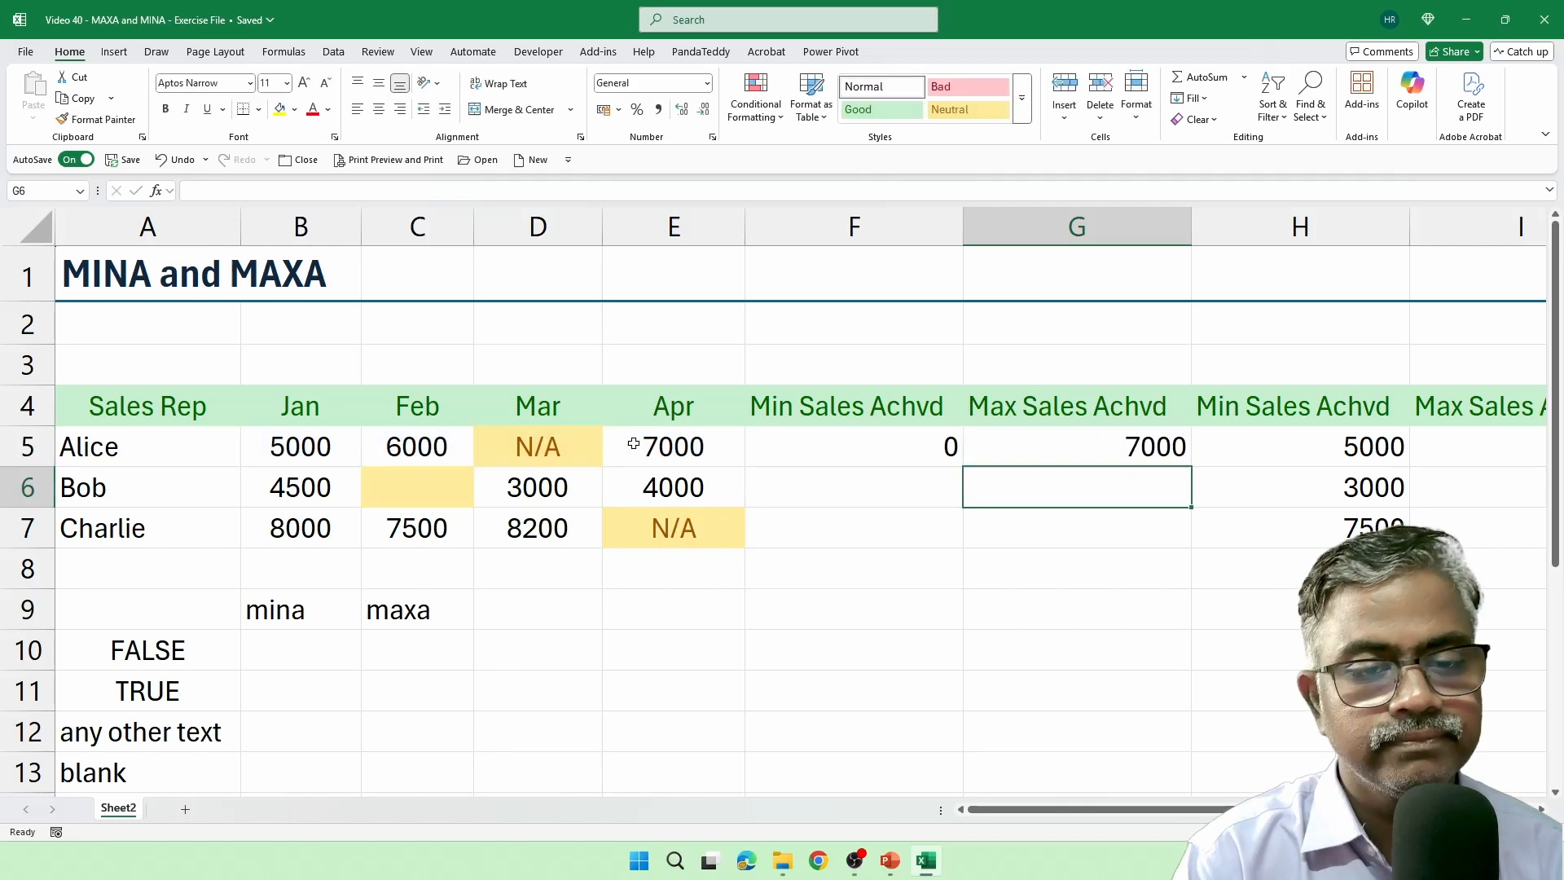
Fill the MINA and MAXA formulas in F5:G5 down through row 7.
drag(922, 453, 1086, 447)
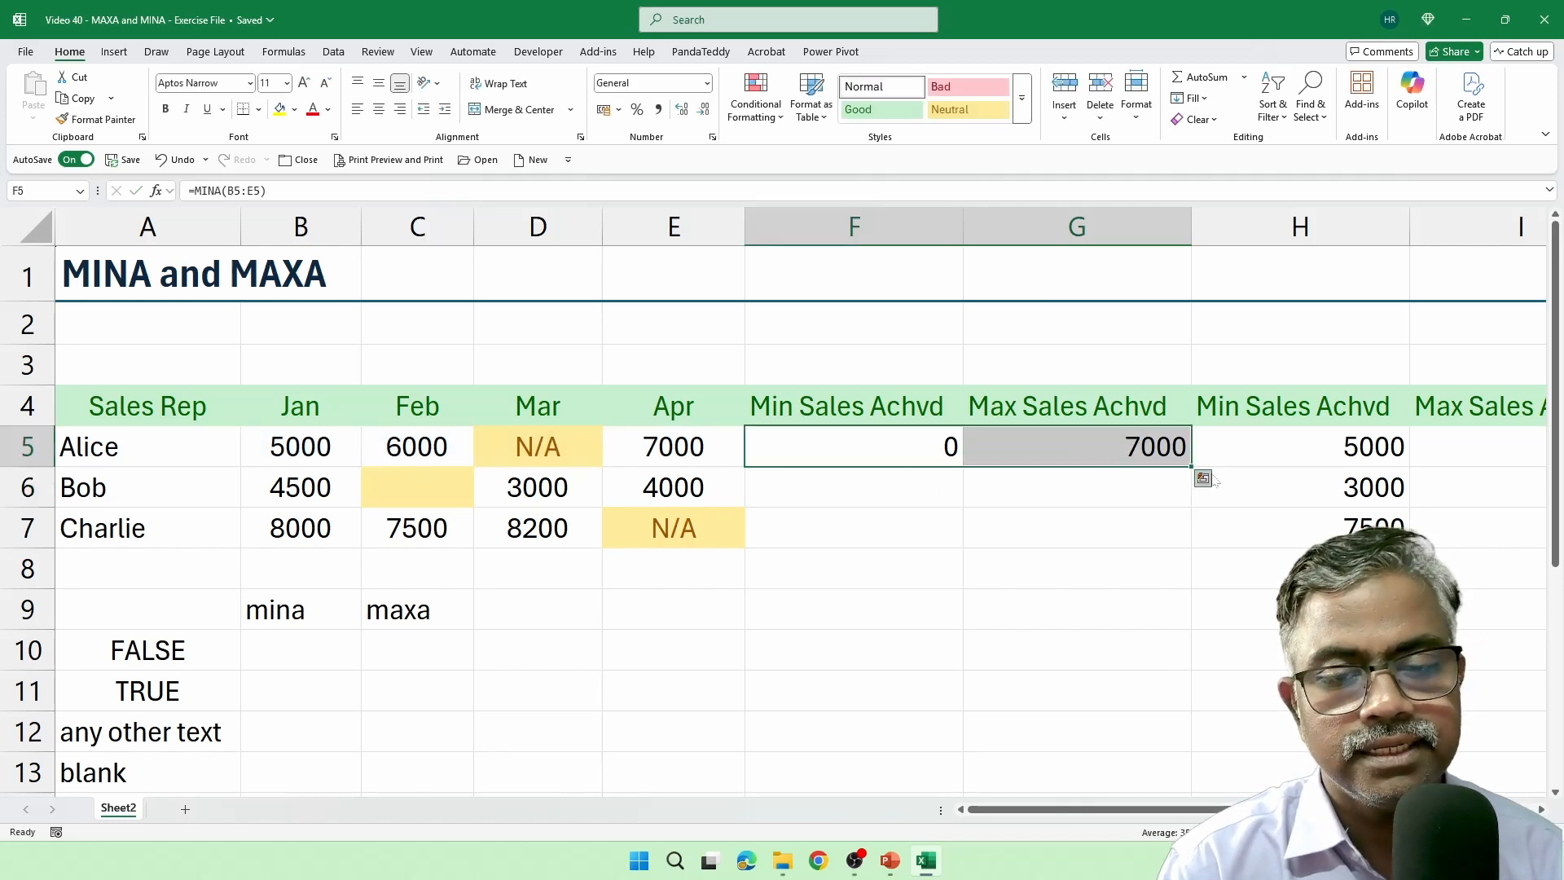
drag(1189, 465, 1189, 545)
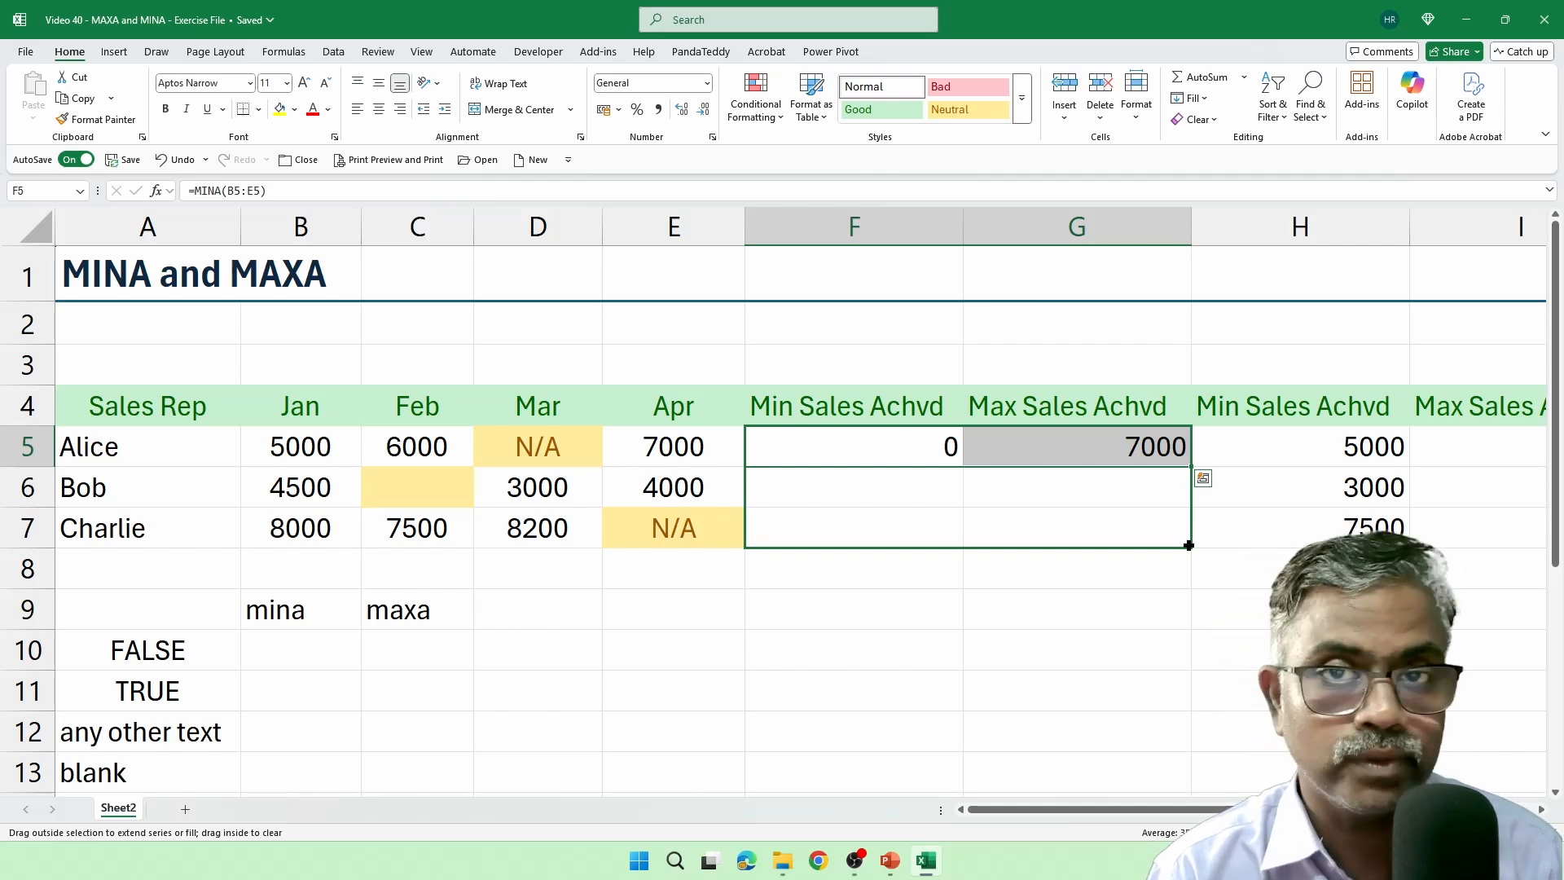
drag(1189, 545, 1191, 547)
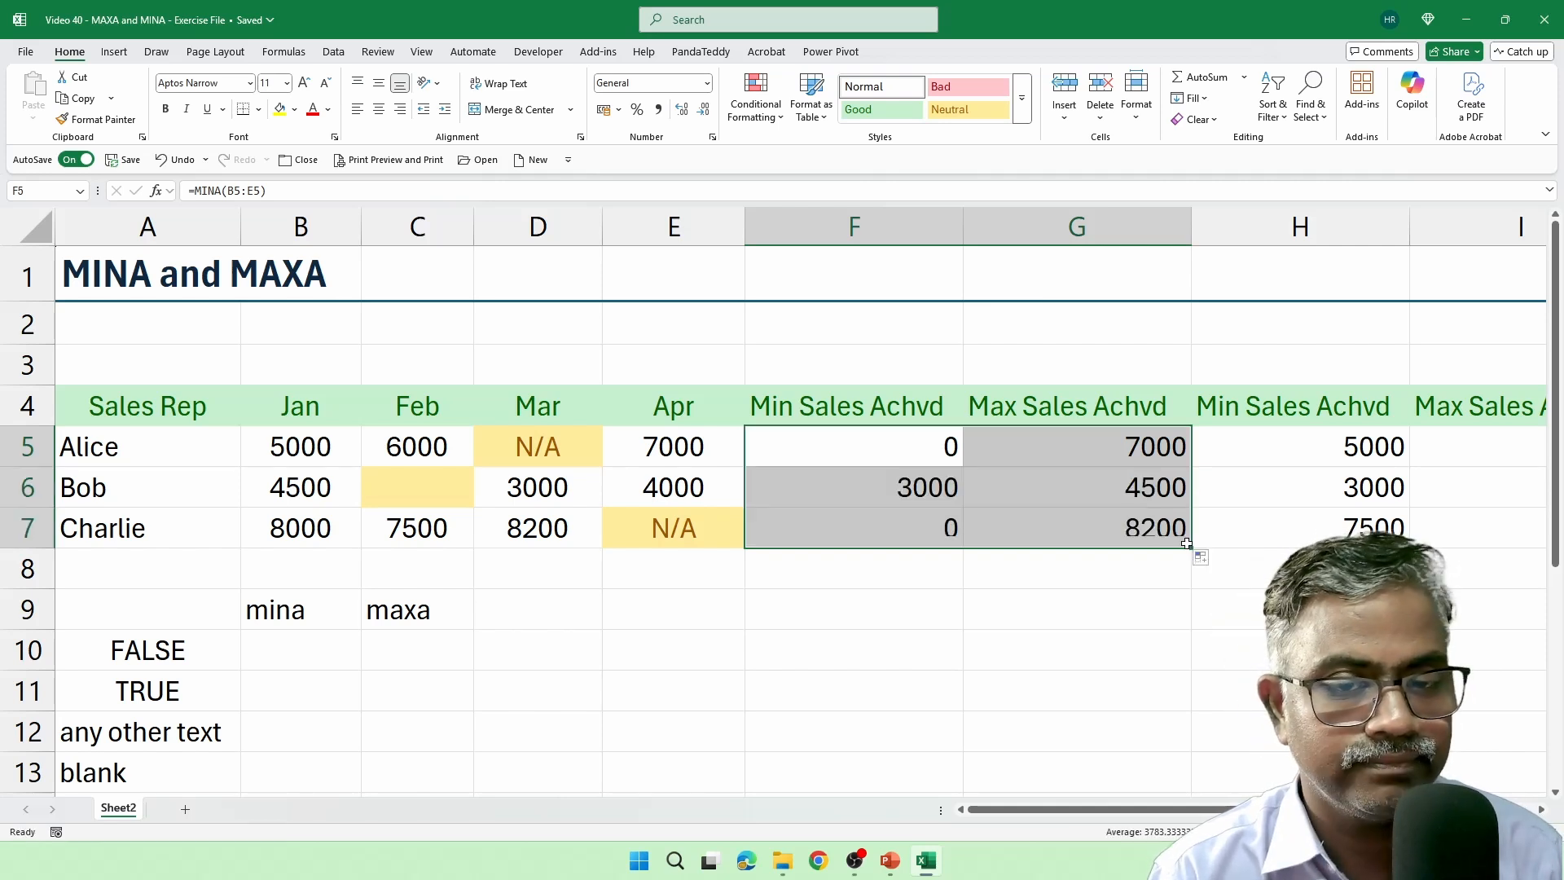
Examine the MINA results in F5 and F7 and the blank cell C6, and read the MINA function's description without changing F5.
click(892, 458)
click(880, 522)
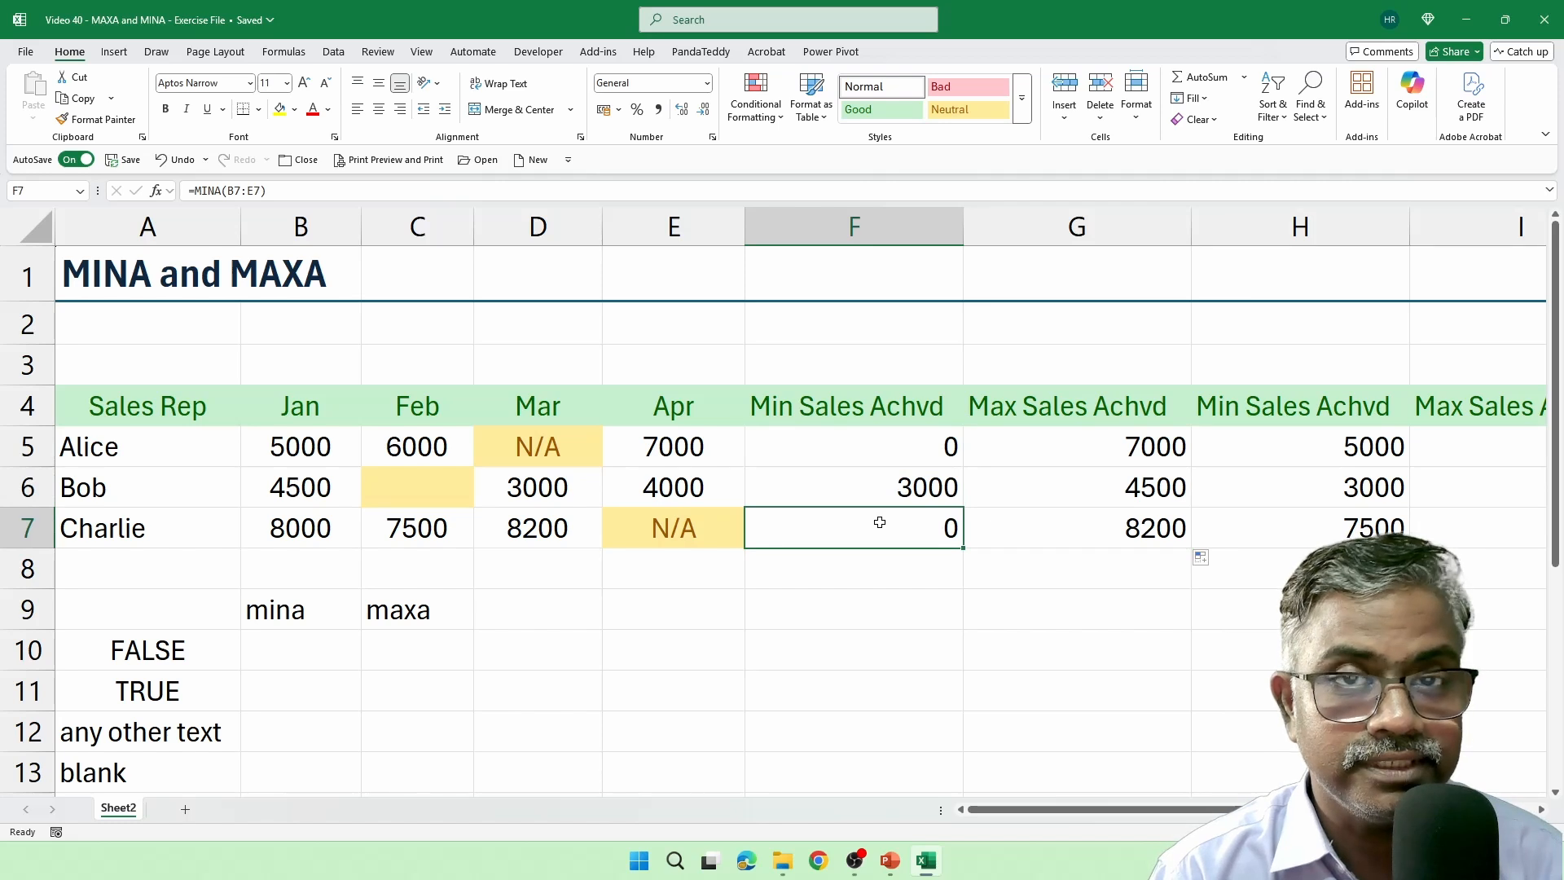
click(457, 488)
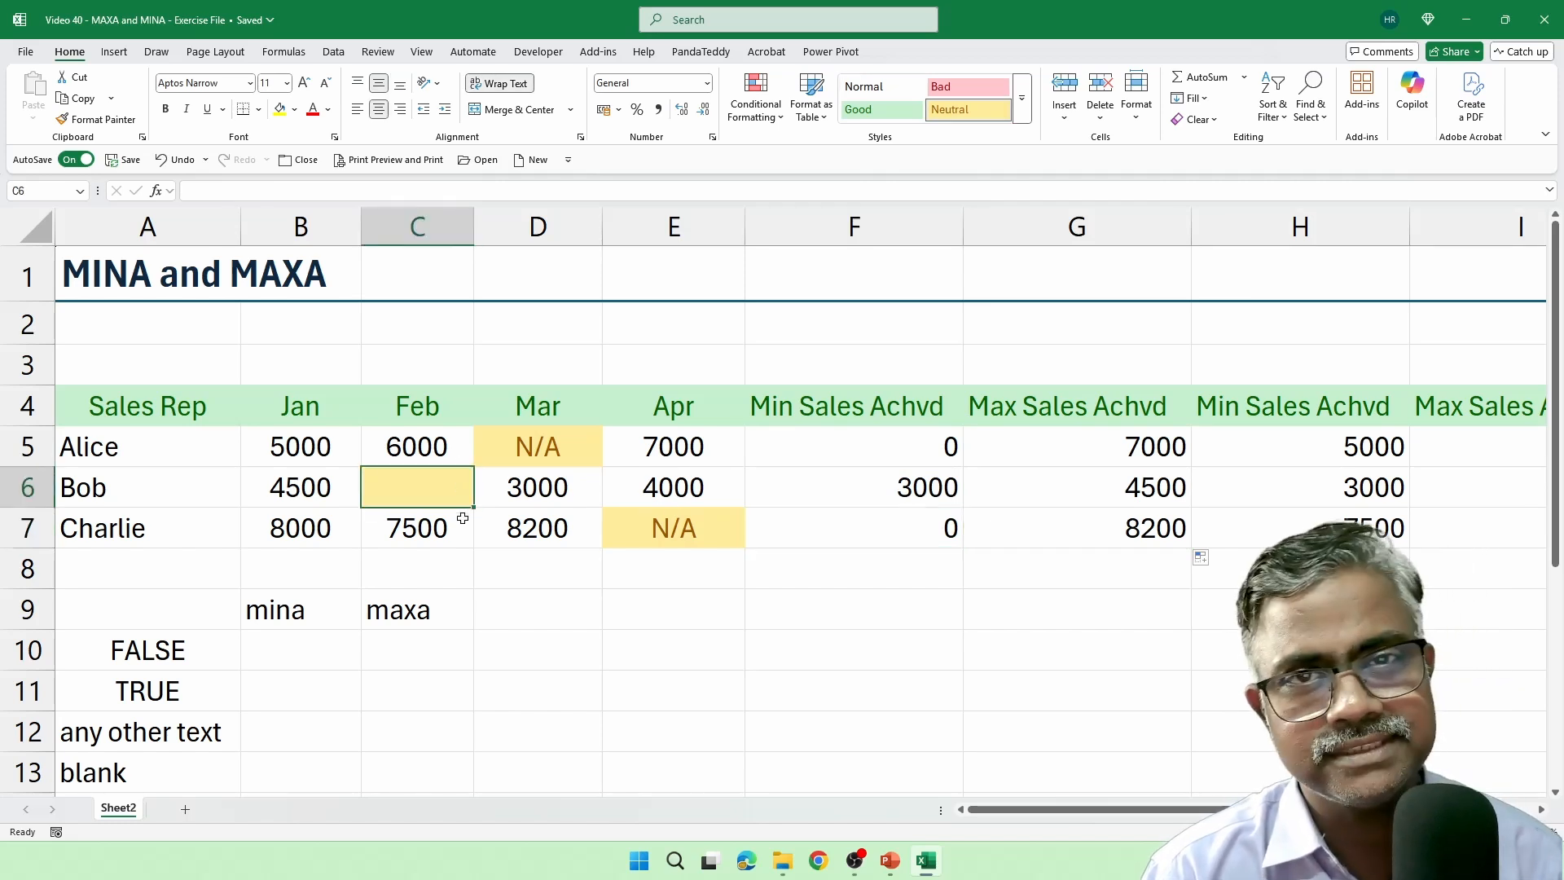
click(932, 447)
key(F2)
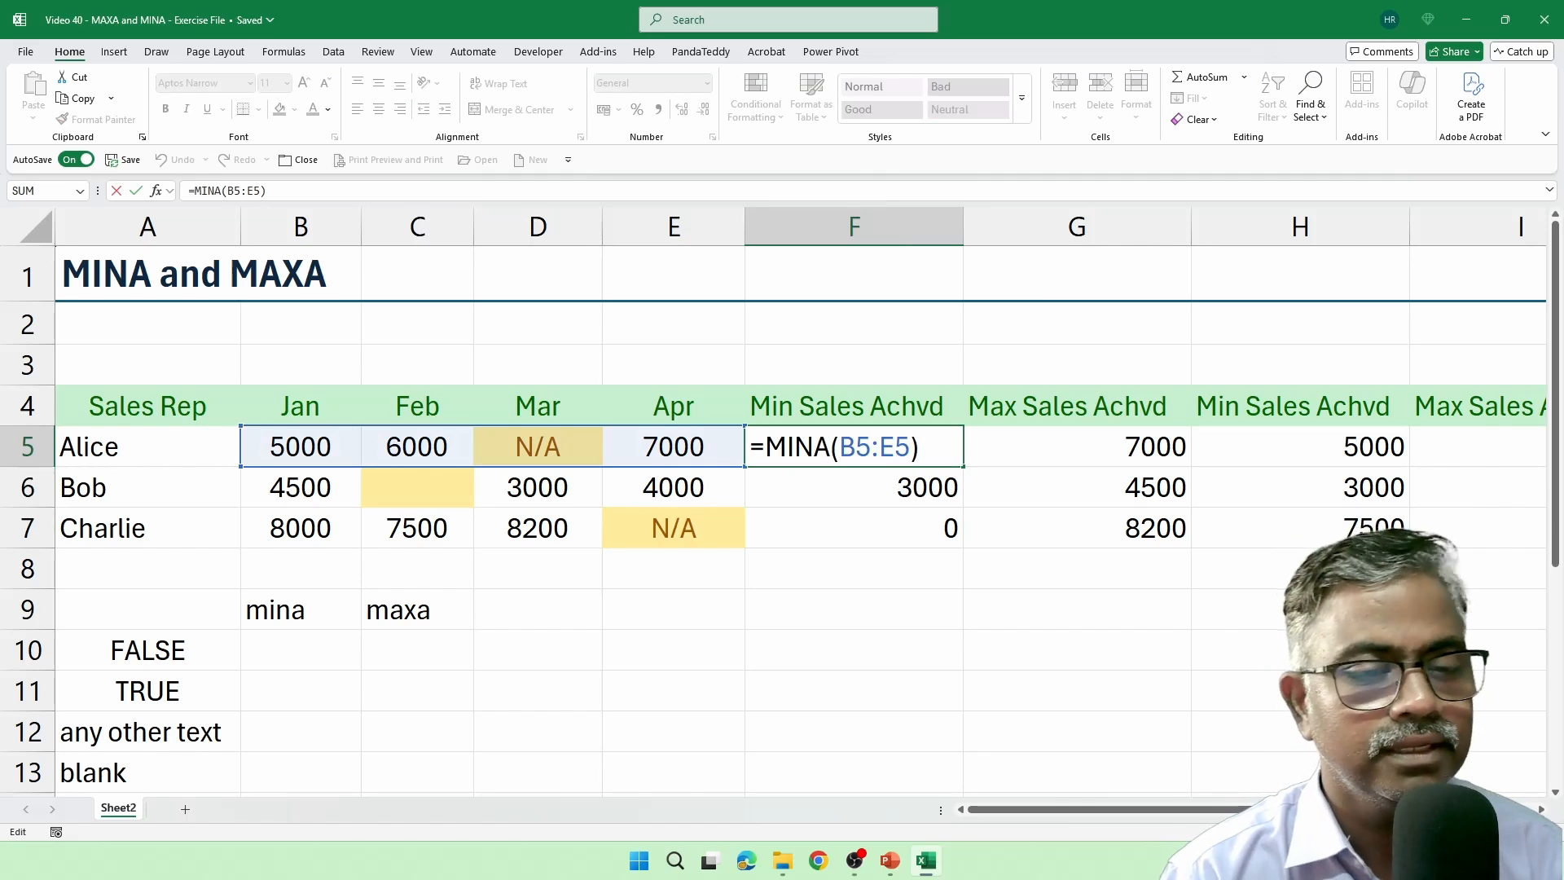
key(BackSpace)
key(BackSpace)
key(BackSpace)
key(BackSpace)
key(BackSpace)
key(BackSpace)
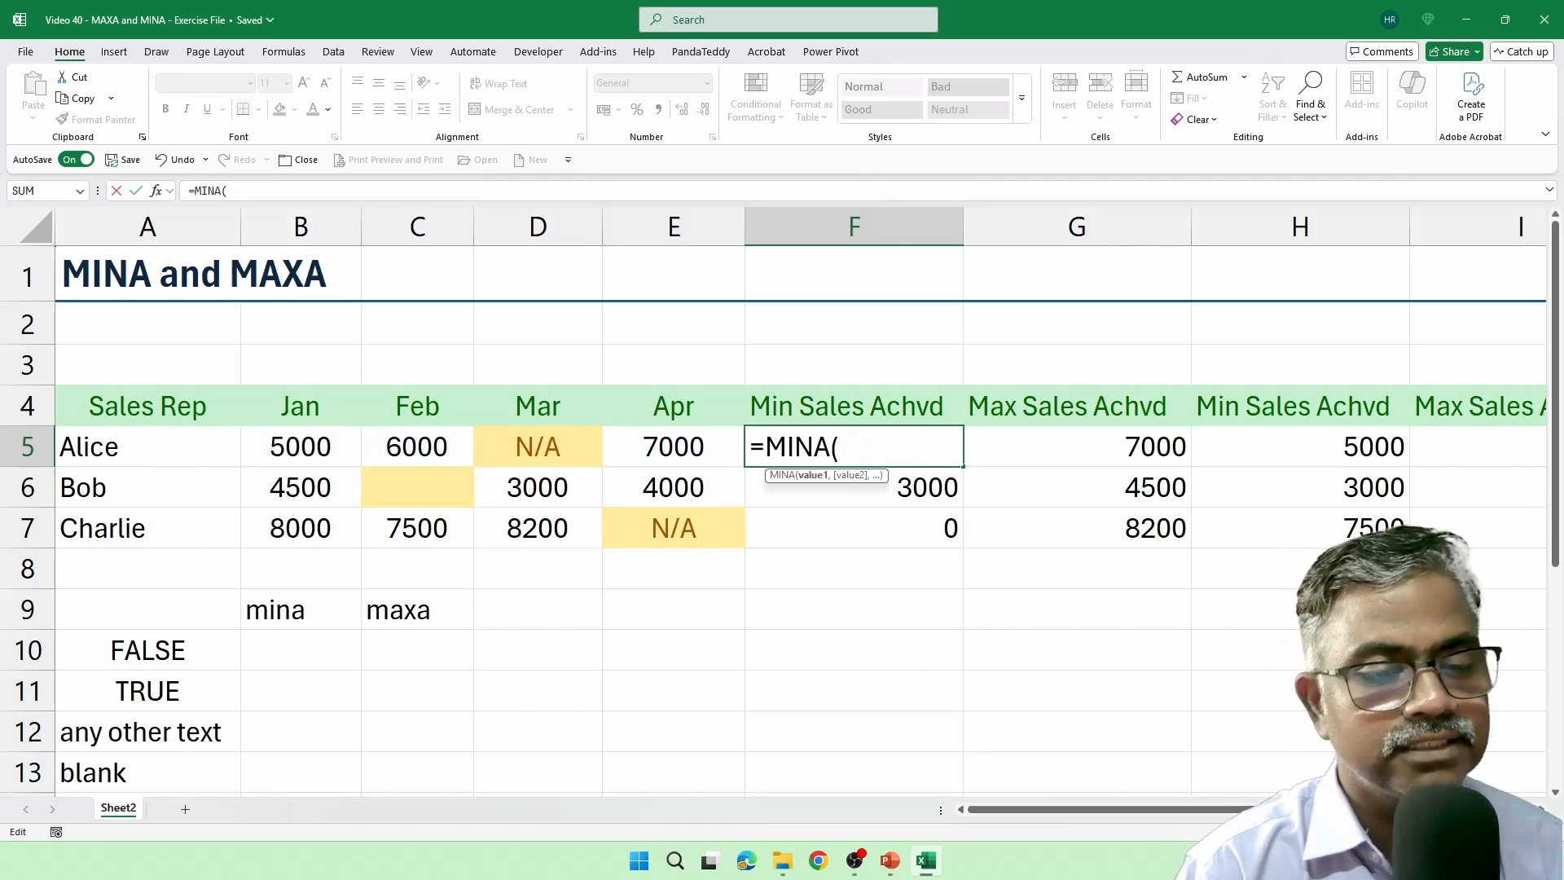
key(BackSpace)
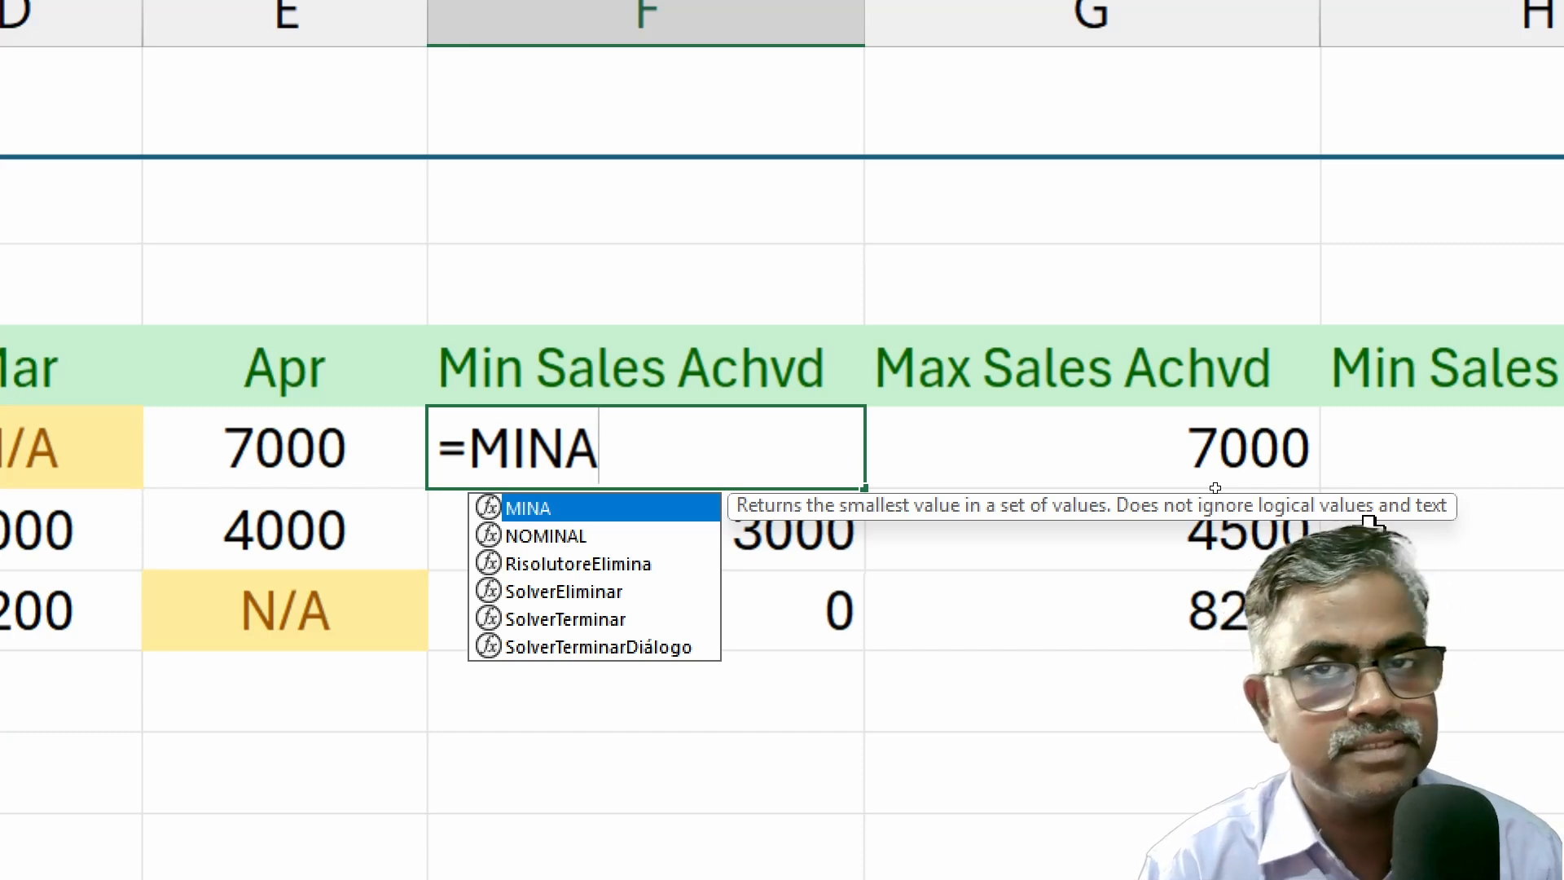
key(Escape)
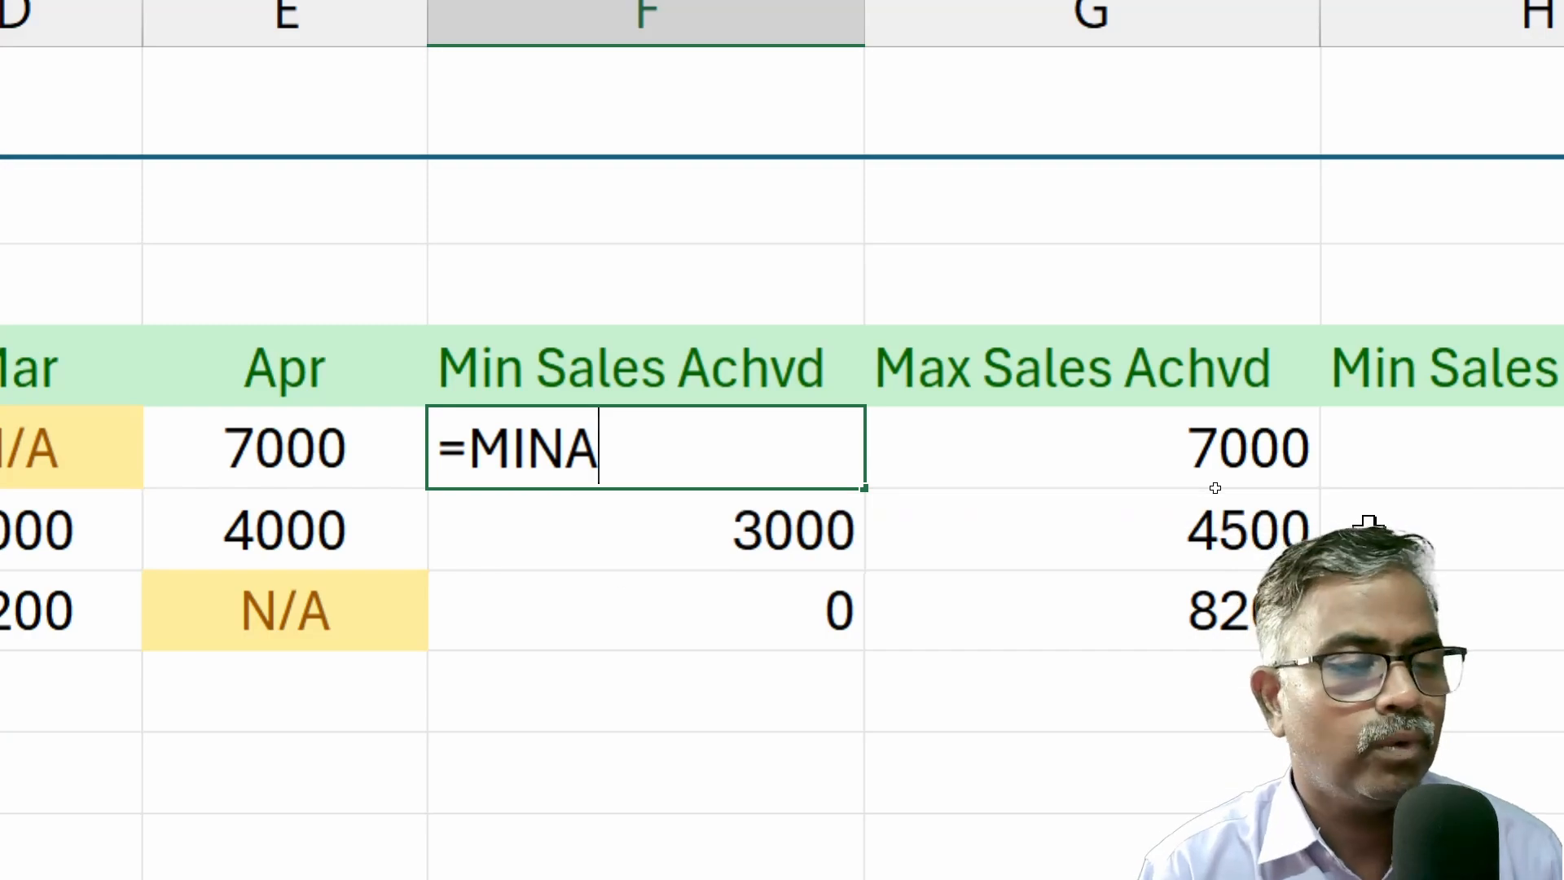
key(Escape)
key(Left)
key(Left)
key(Left)
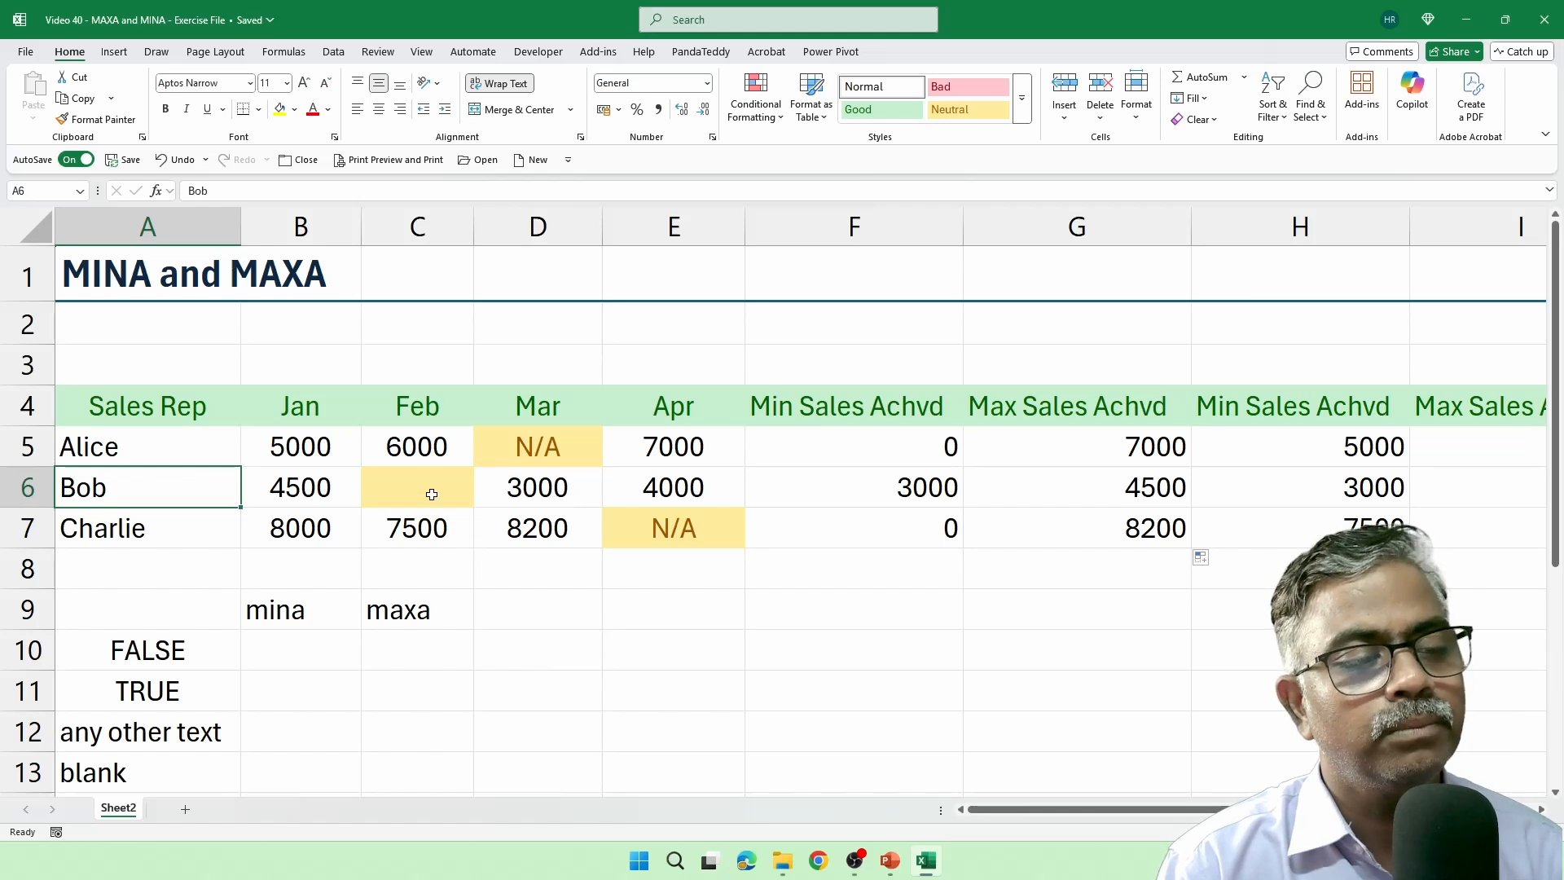
Enter the text "no sale" in the blank Feb sales cell C6.
click(431, 494)
text(no s)
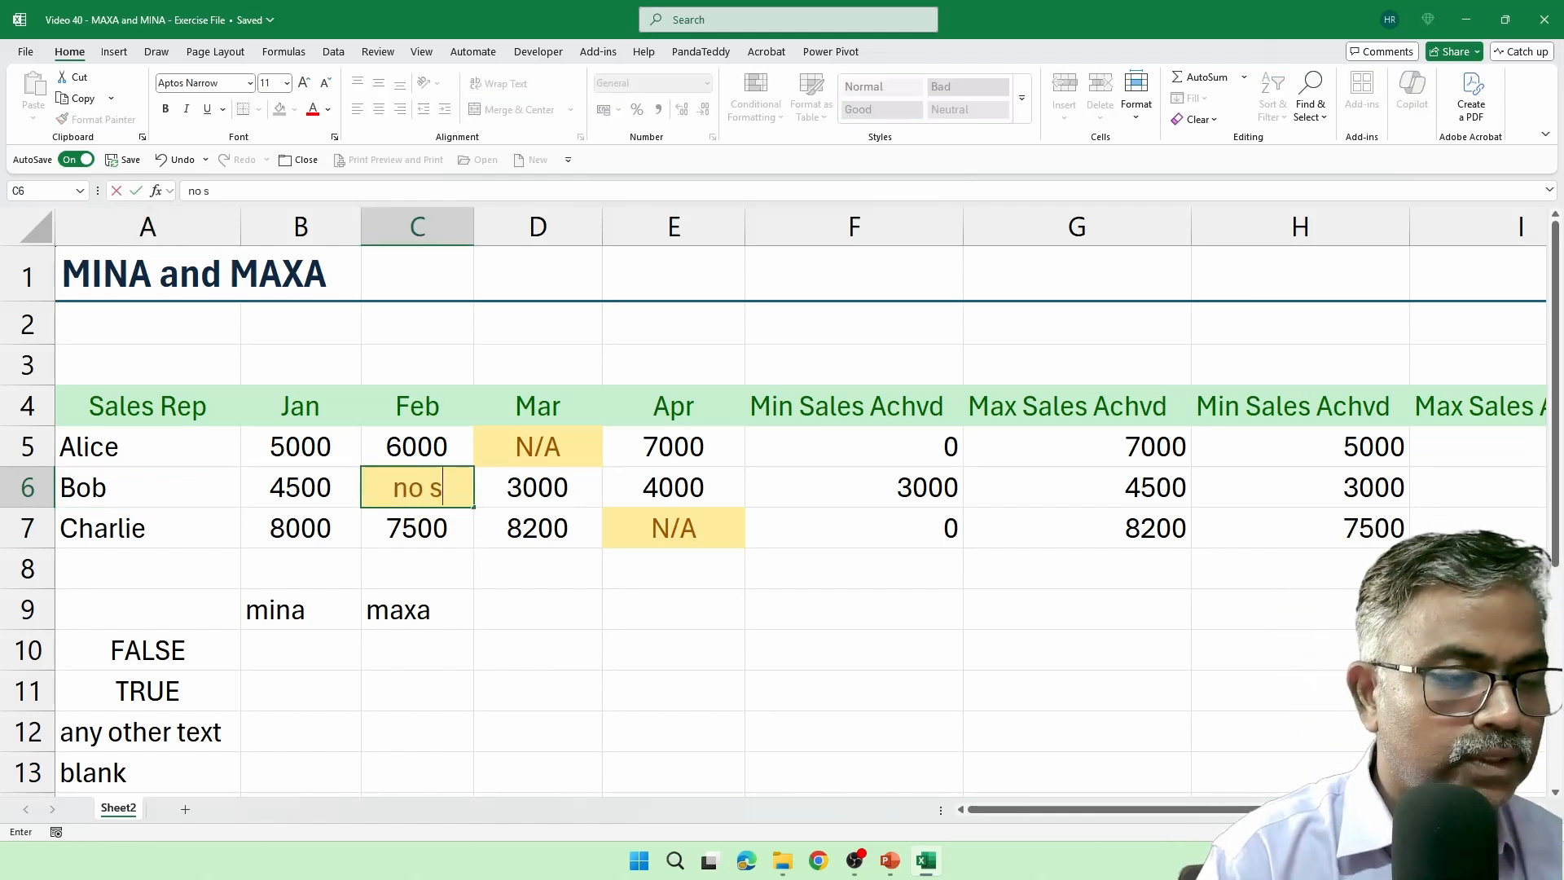
text(ale)
key(Return)
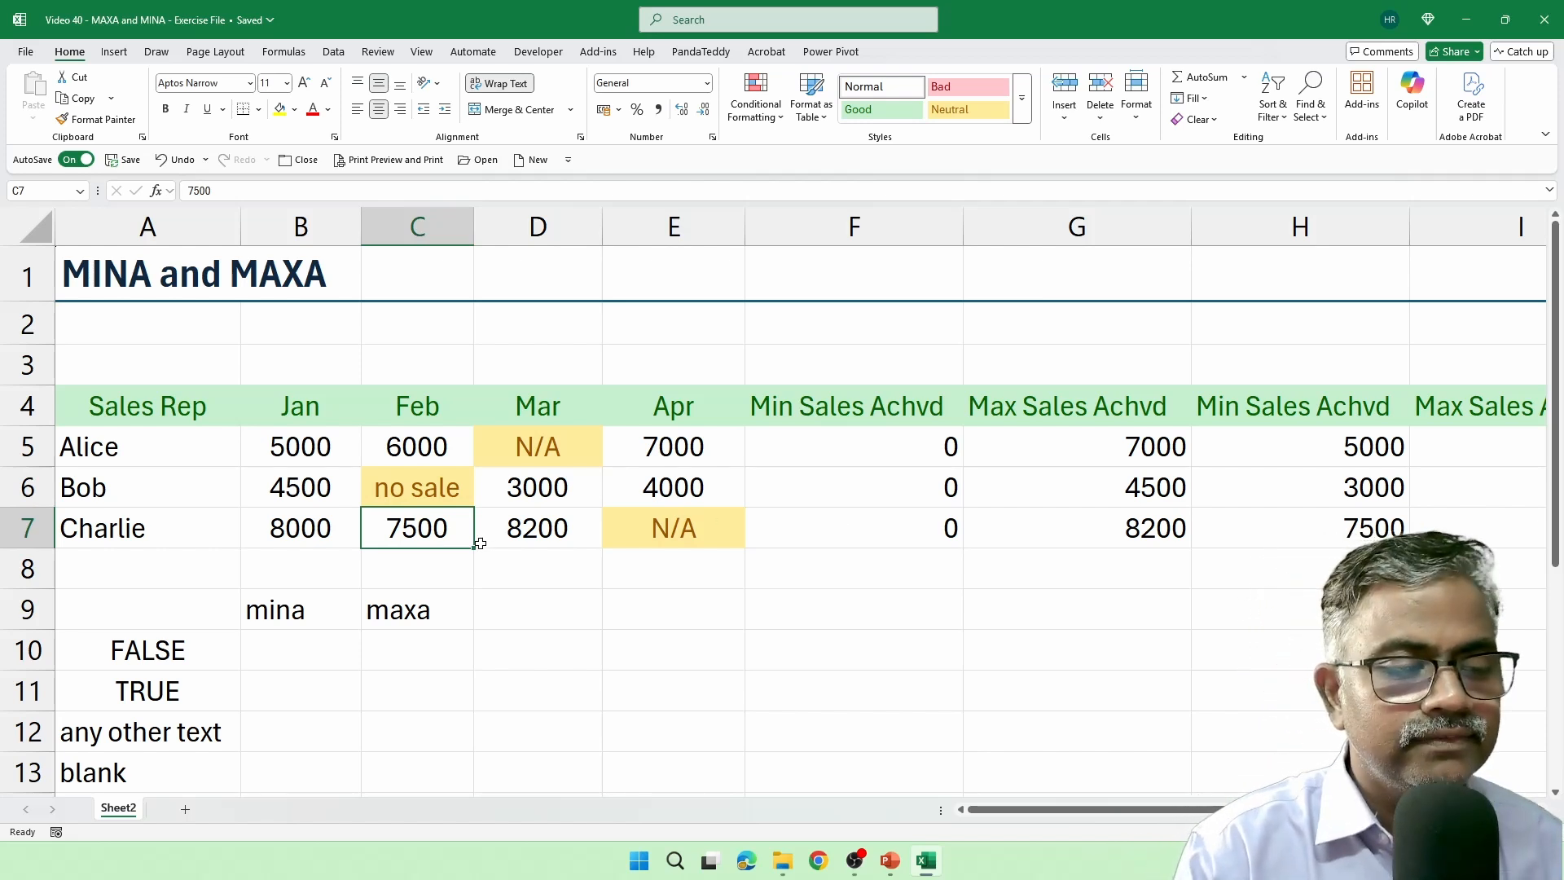
In the mina and maxa columns of the reference table, enter 0 for FALSE in B10:C10 and 1 for TRUE in B11:C11.
scroll(479, 541, down, 2)
click(313, 415)
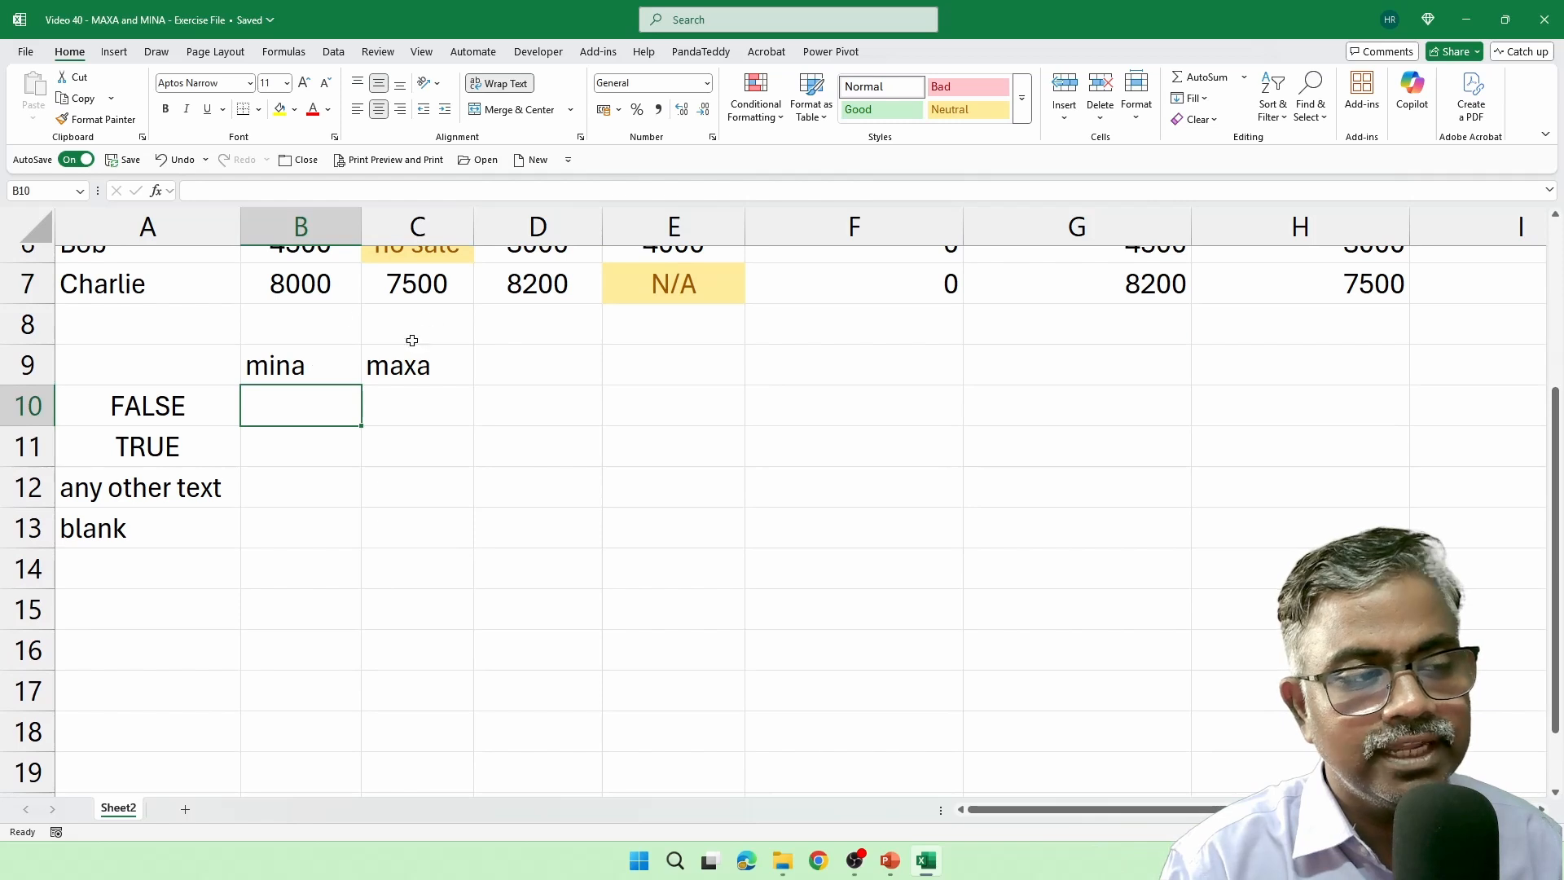
scroll(401, 354, up, 1)
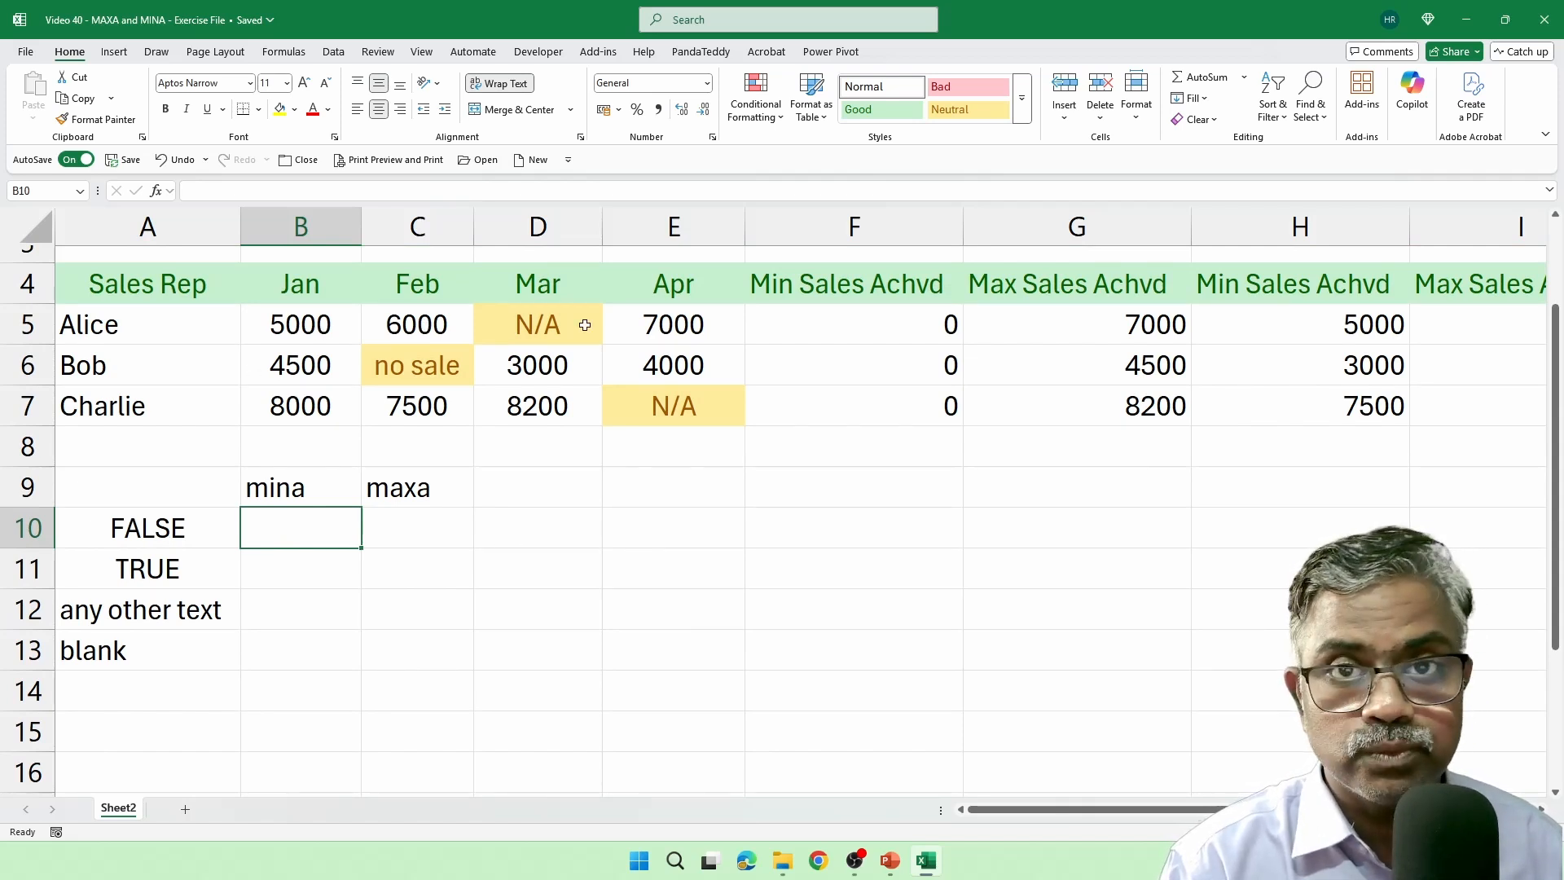
text(0)
click(414, 544)
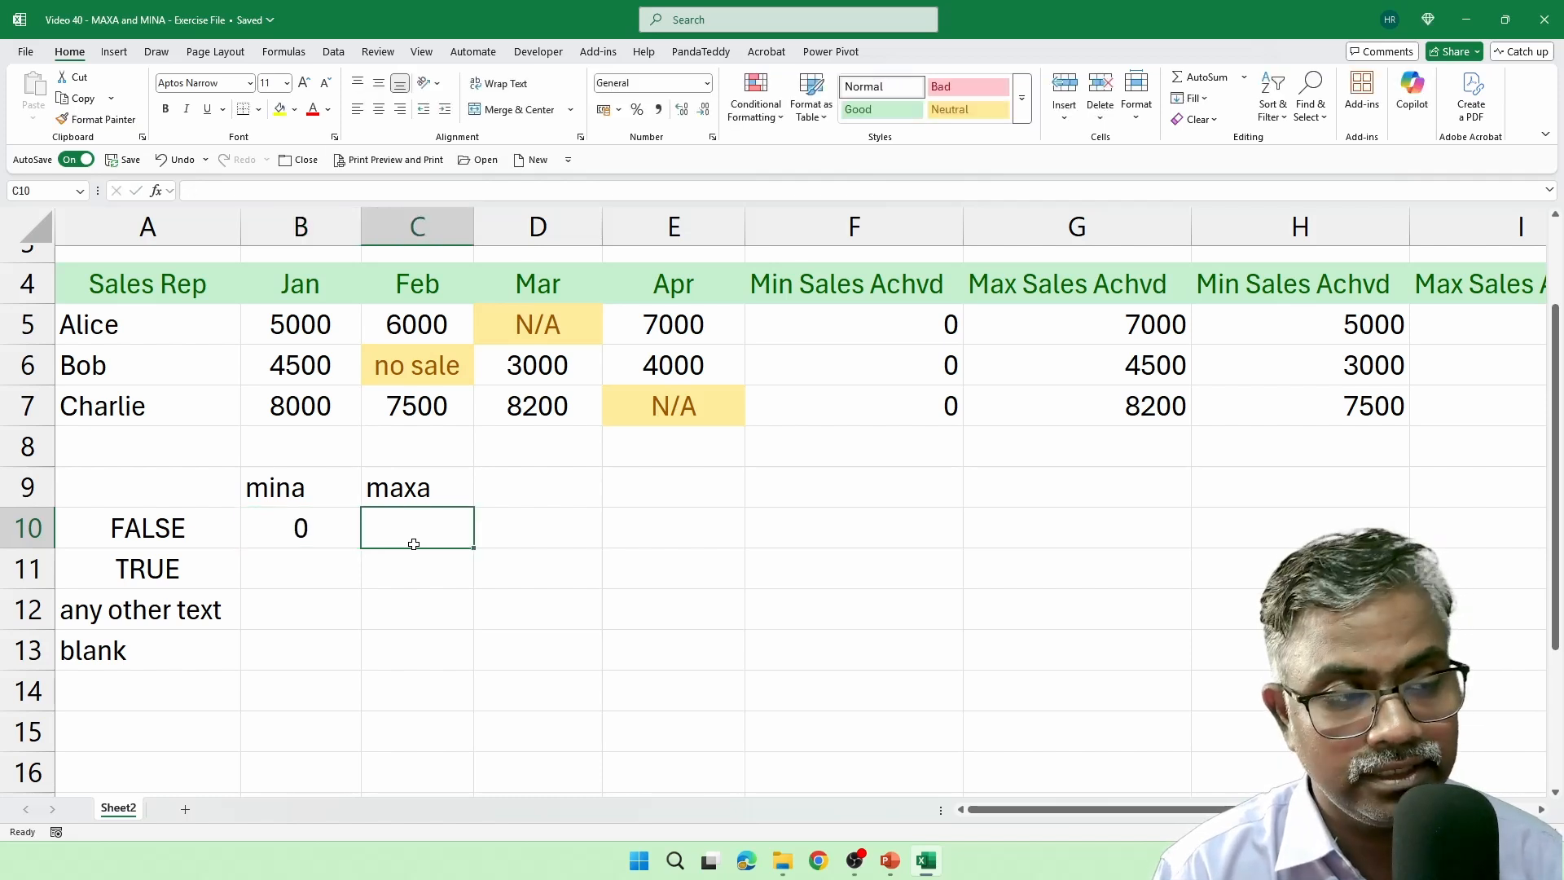
text(0)
key(Return)
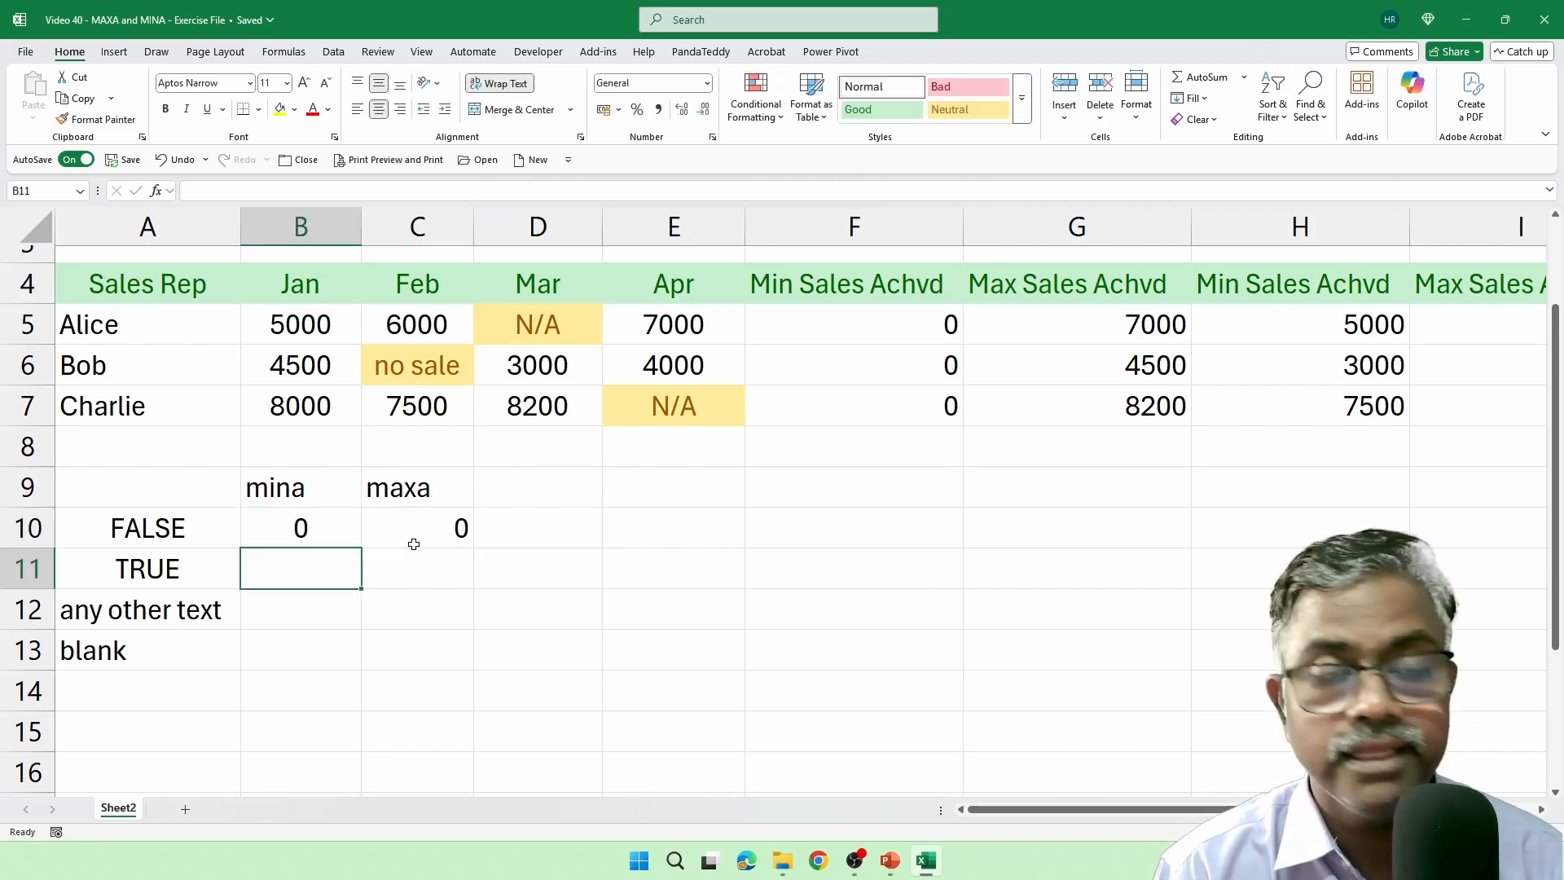
text(1)
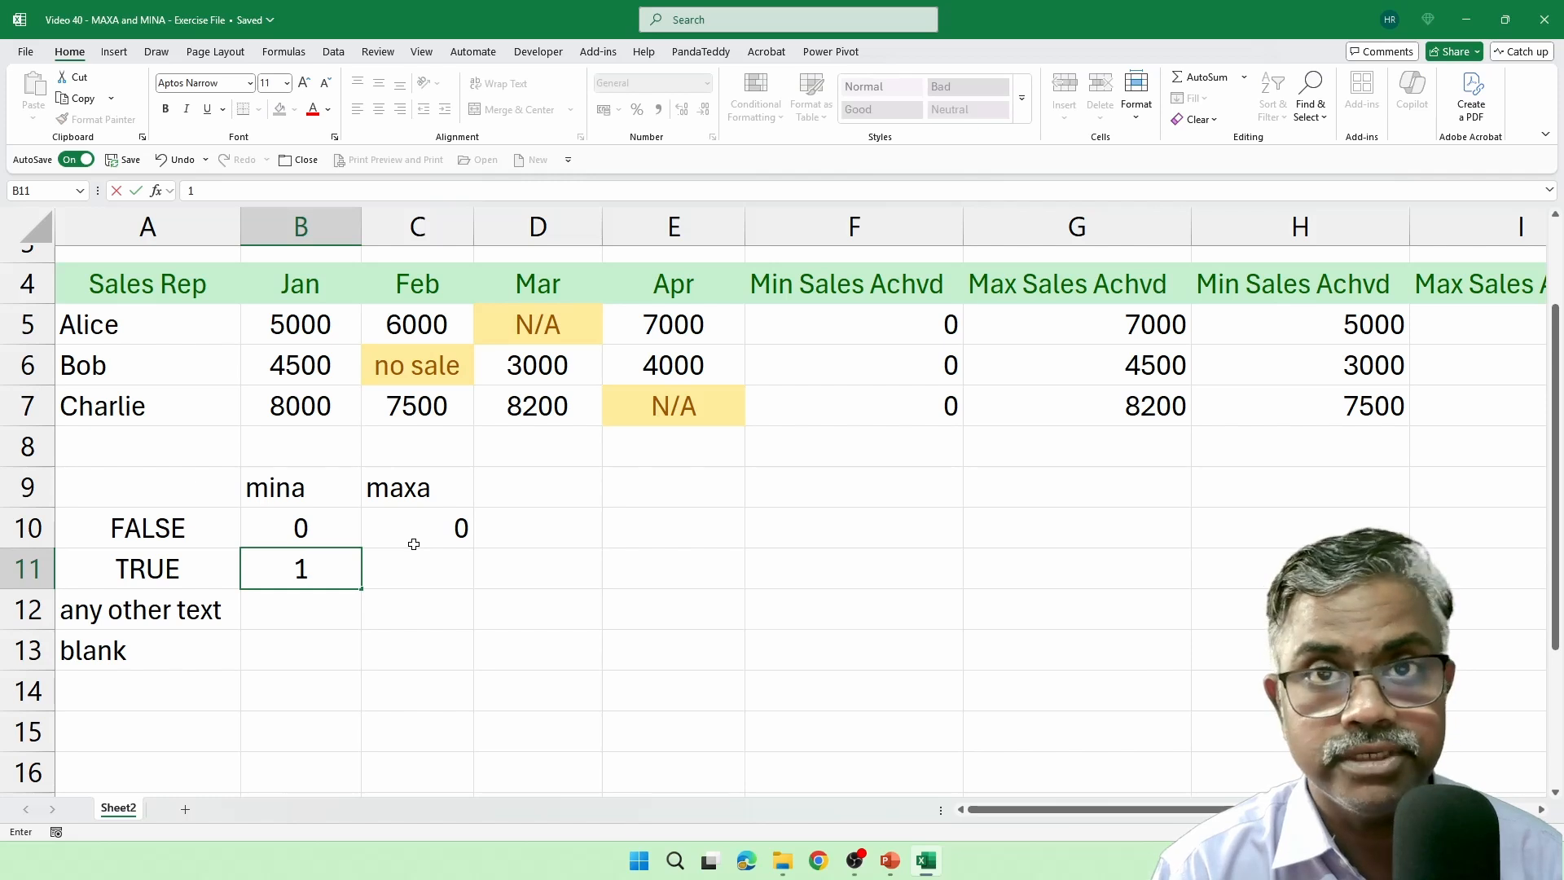
key(Tab)
text(1)
key(Return)
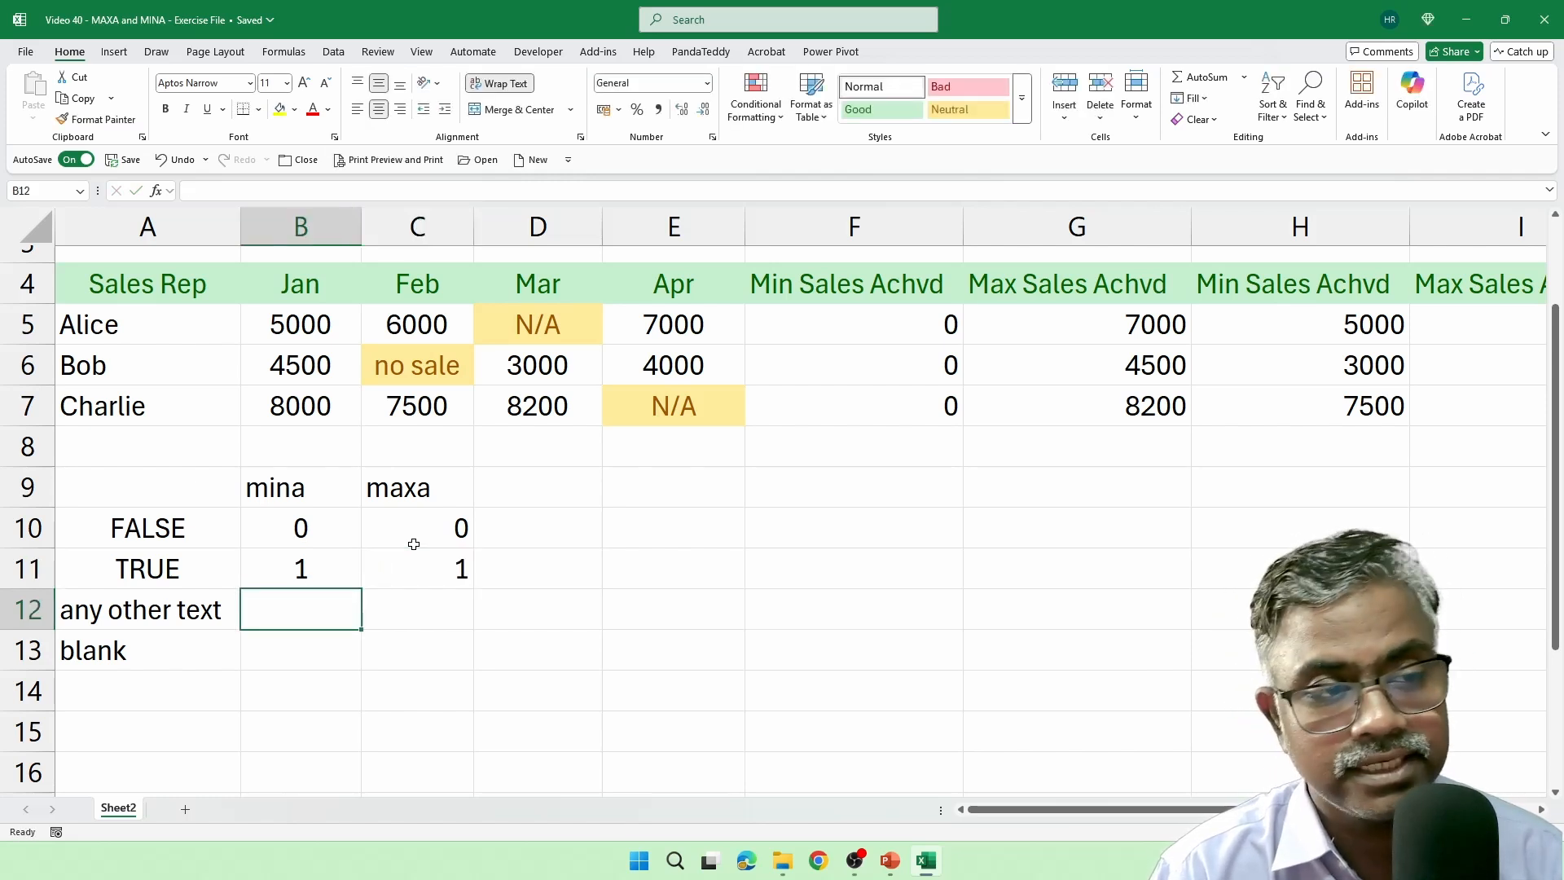
Complete the reference table with 0 for any other text in B12:C12 and "ignored" for blank in B13:C13.
text(0)
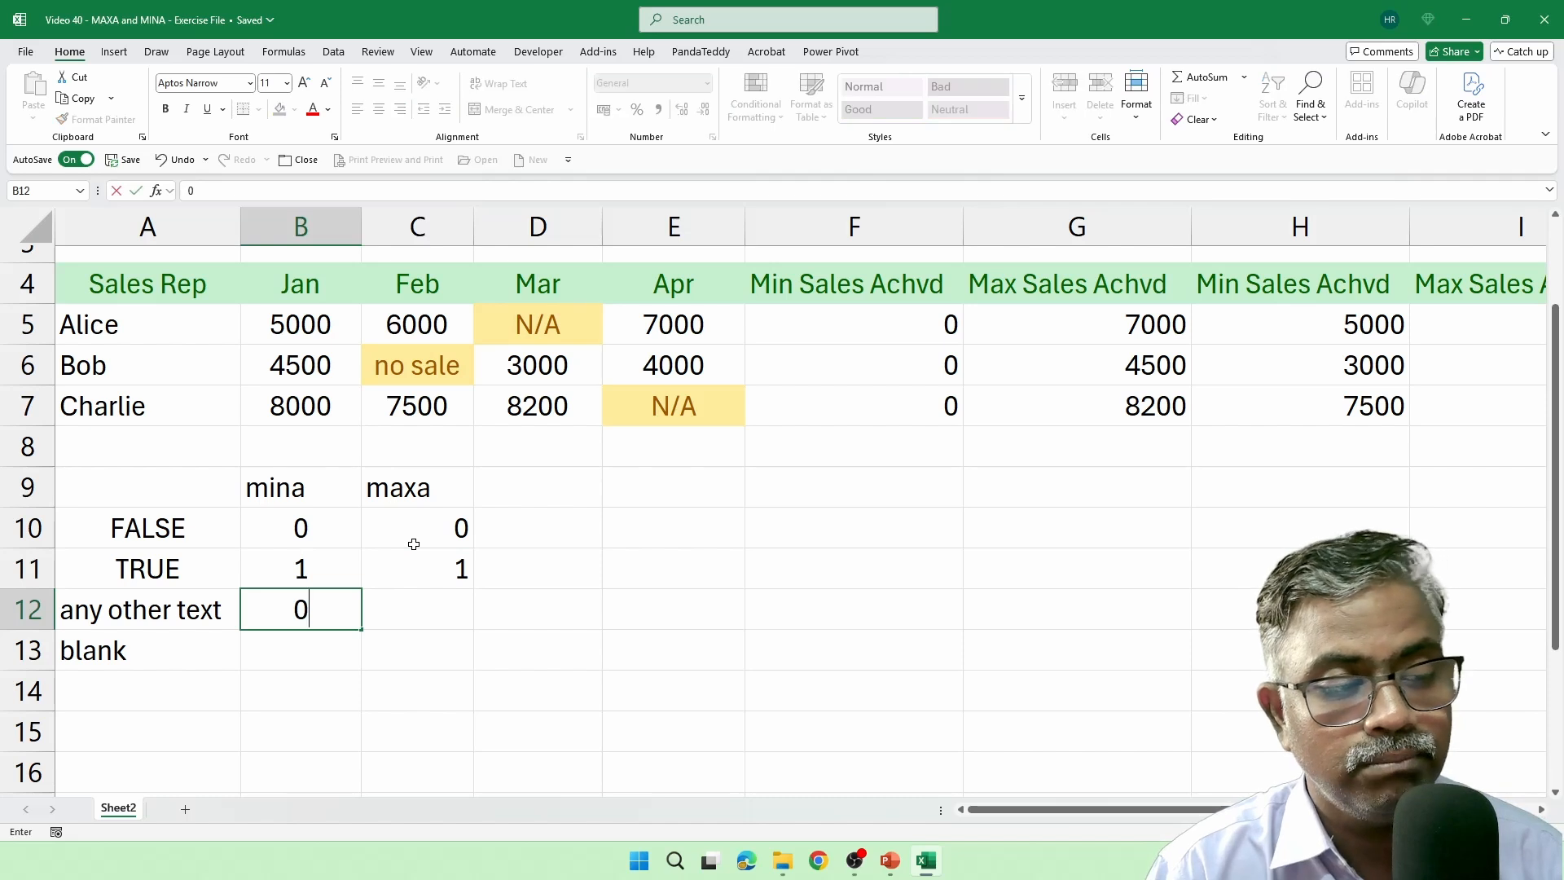
key(Tab)
text(0)
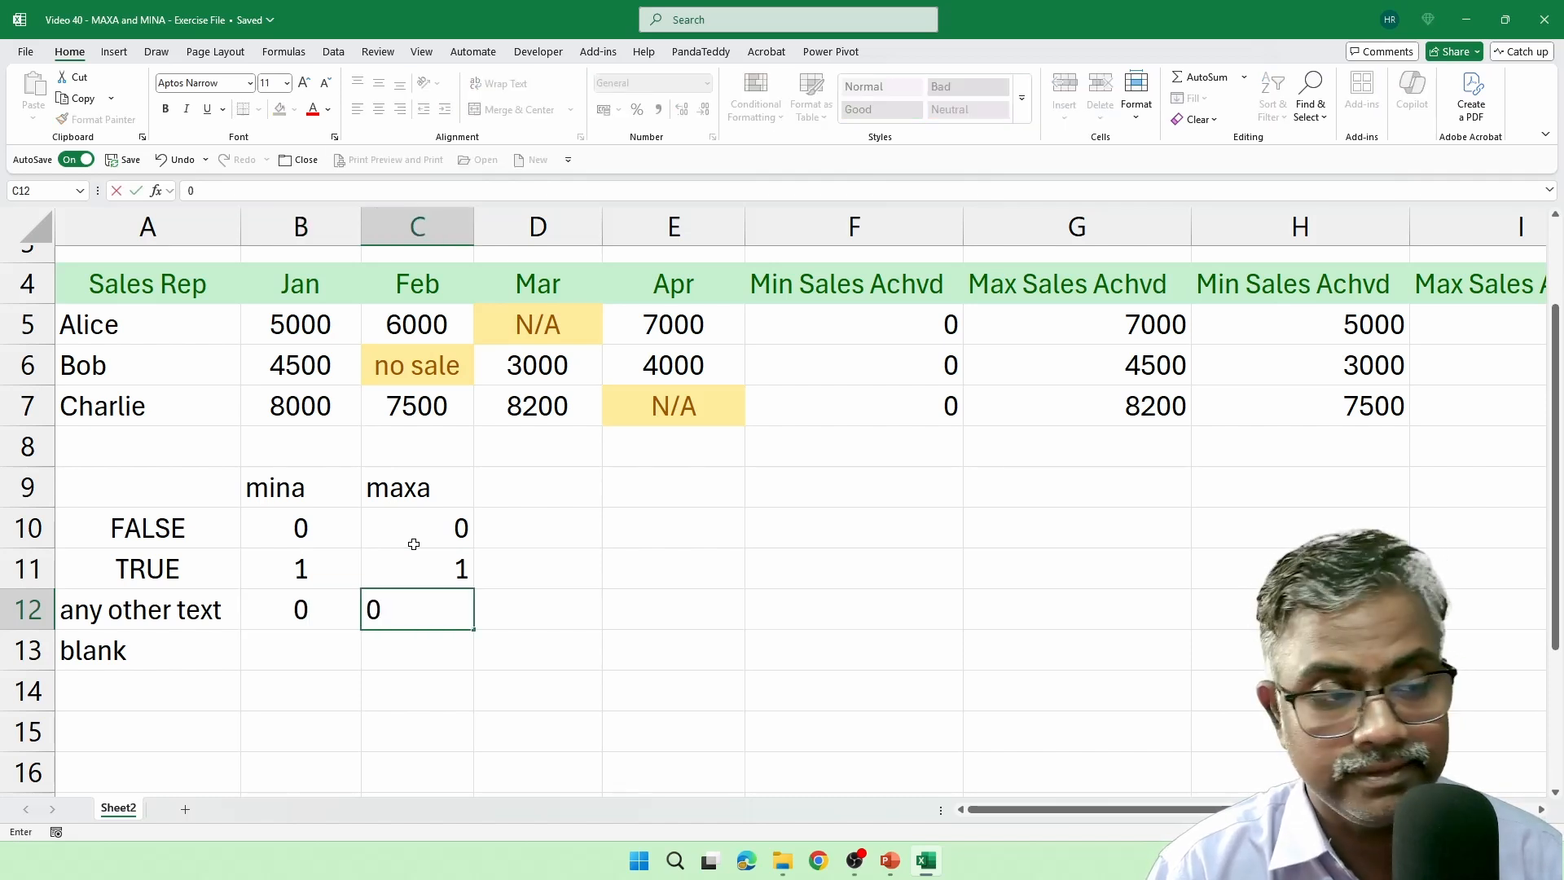
key(Return)
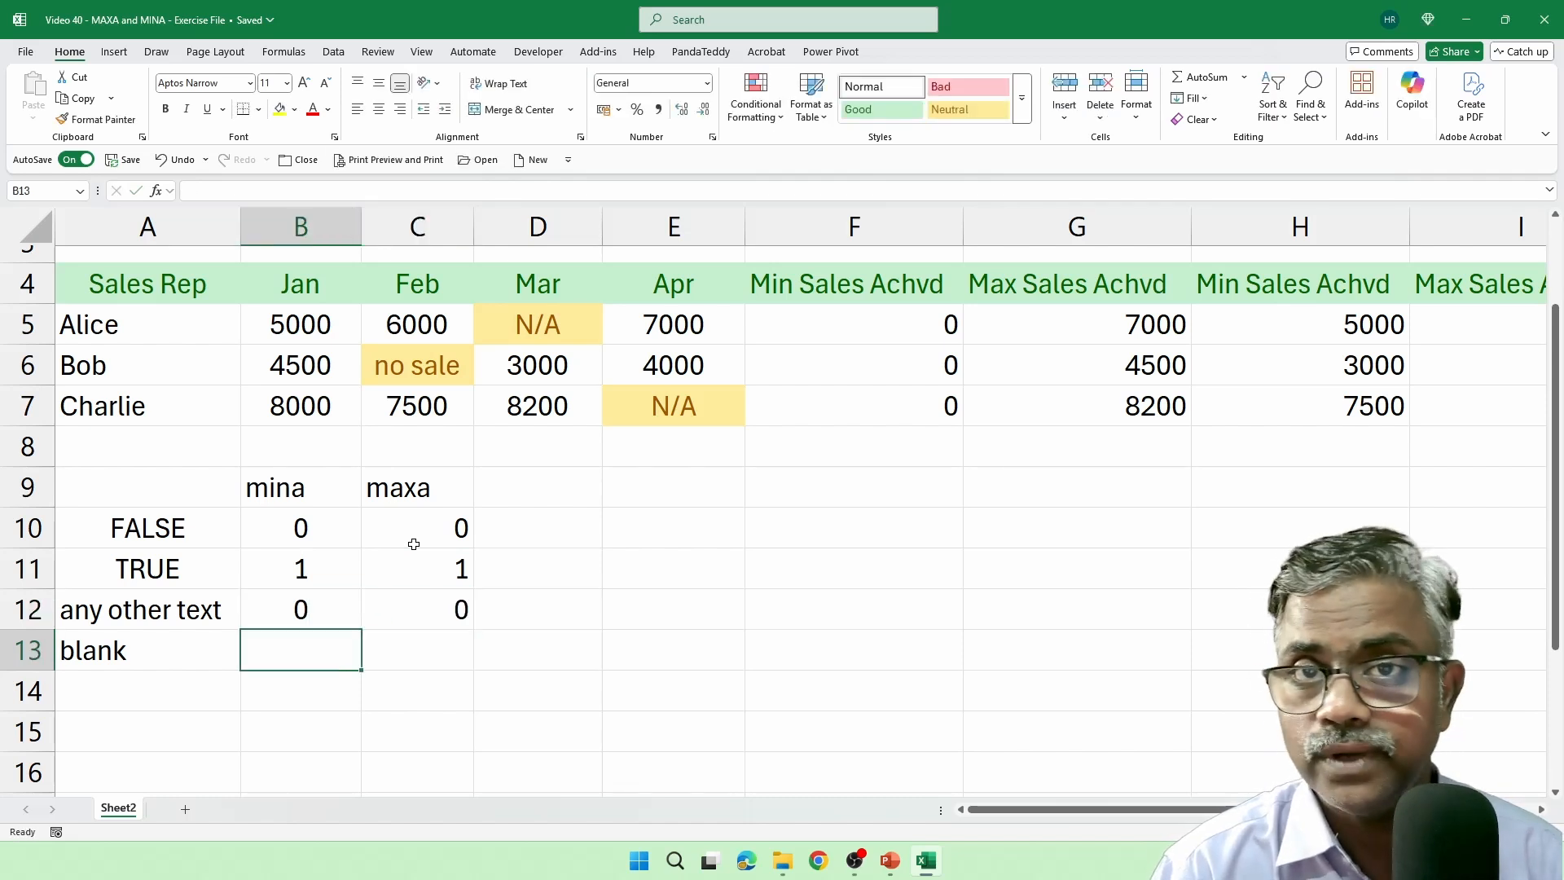
text(ignored)
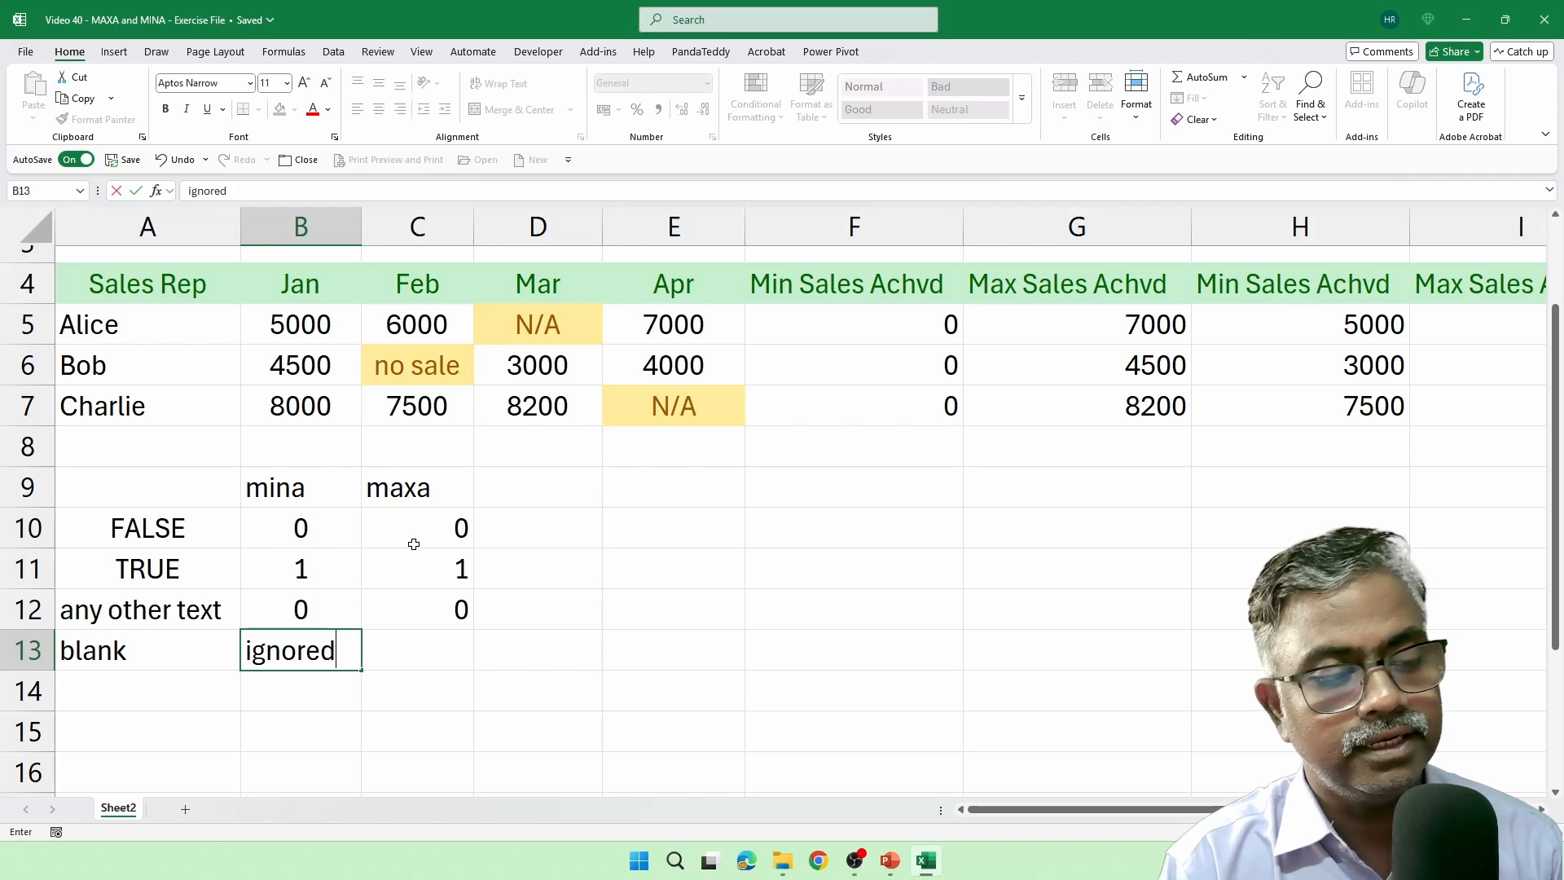
key(Tab)
text(ignored)
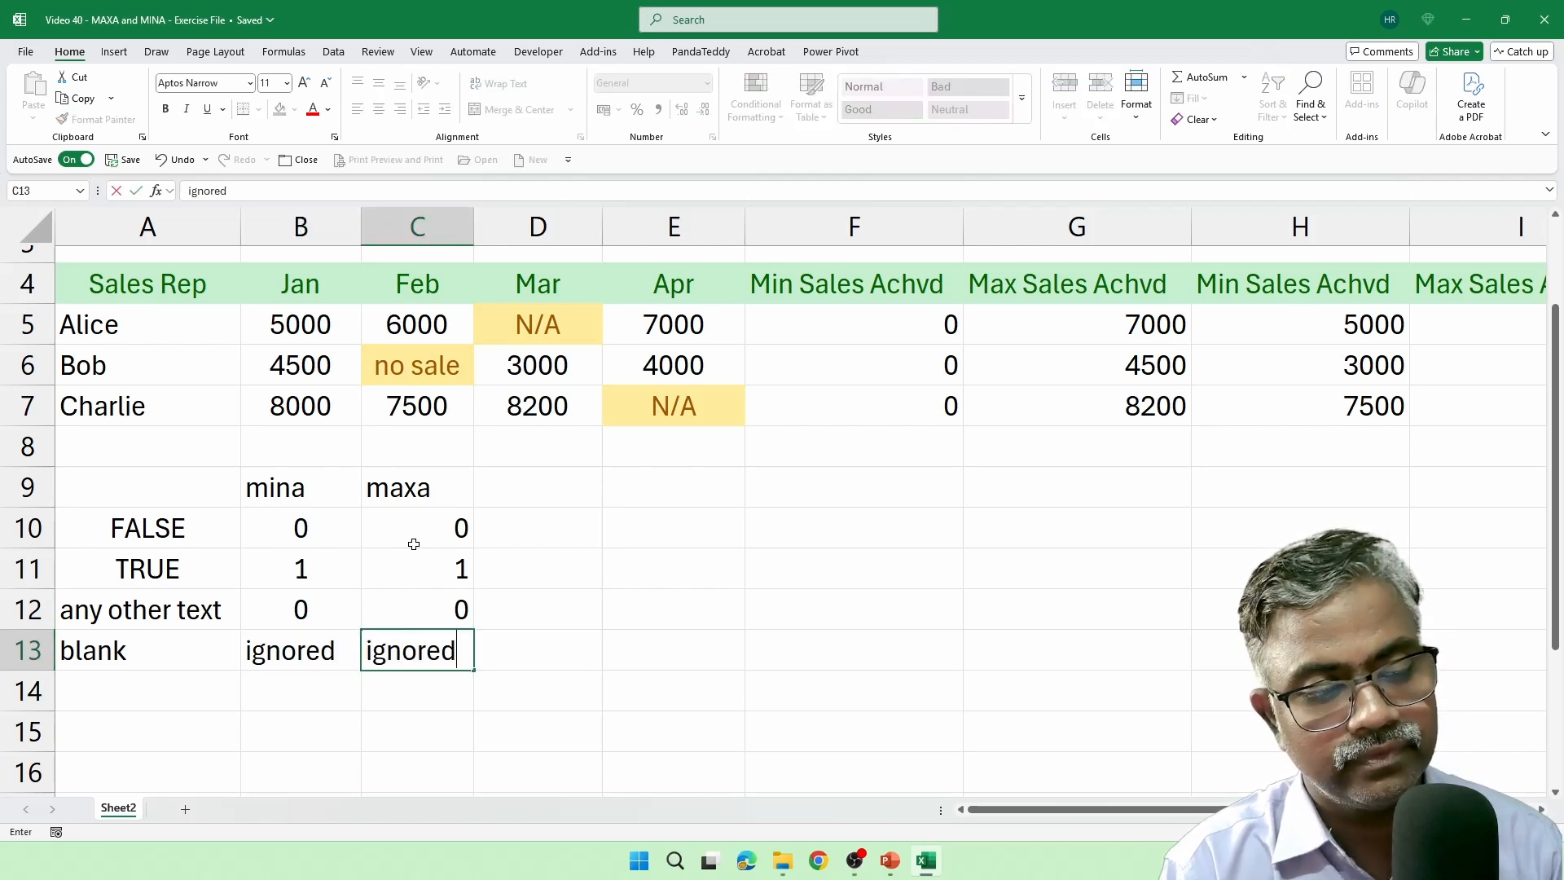
key(Return)
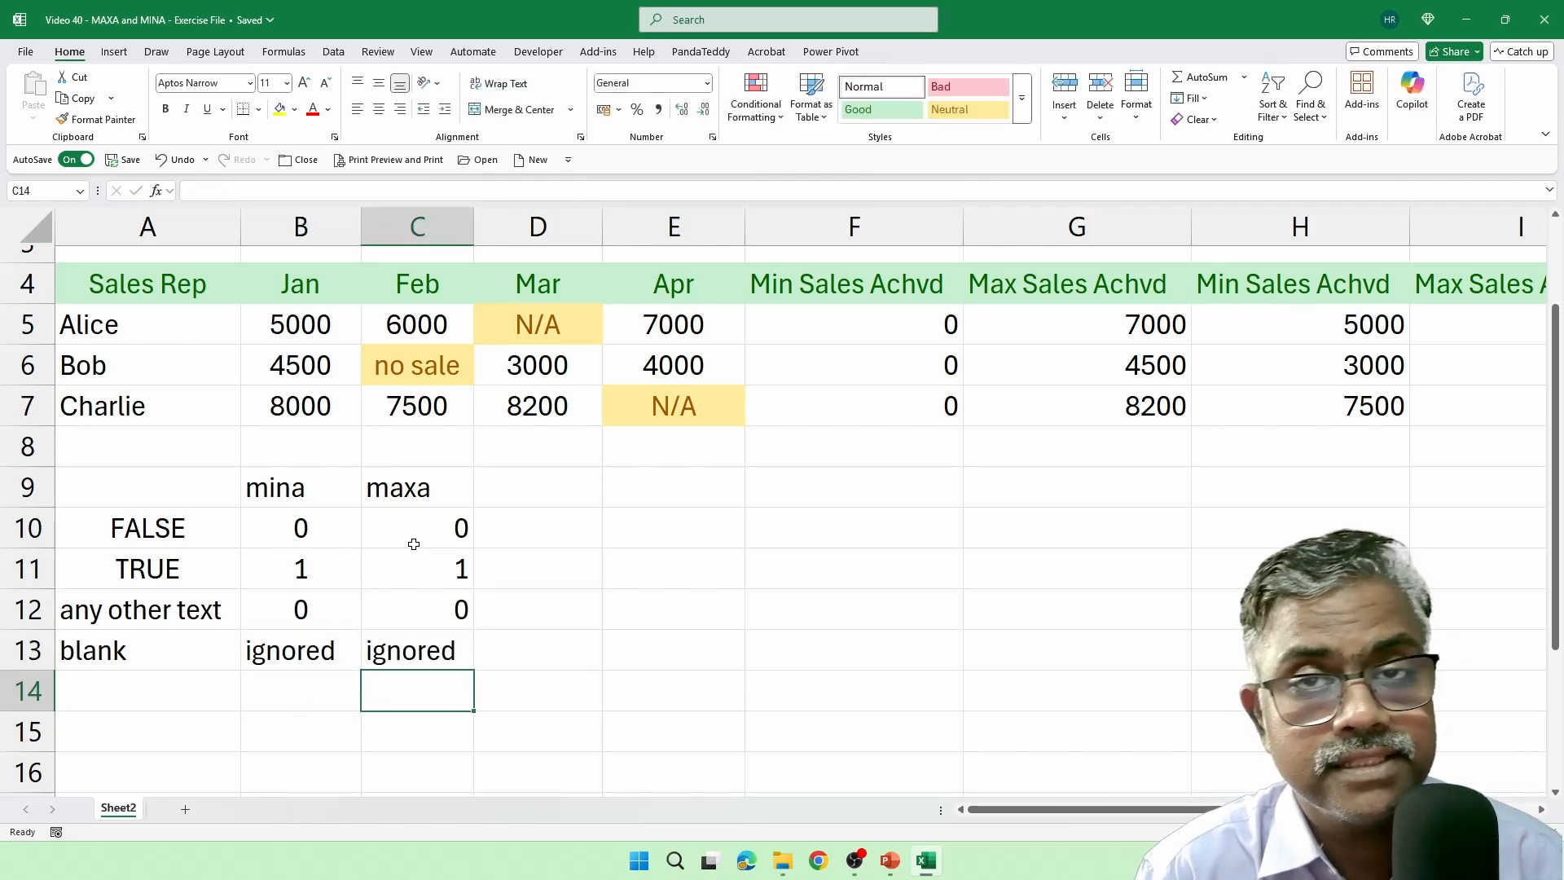